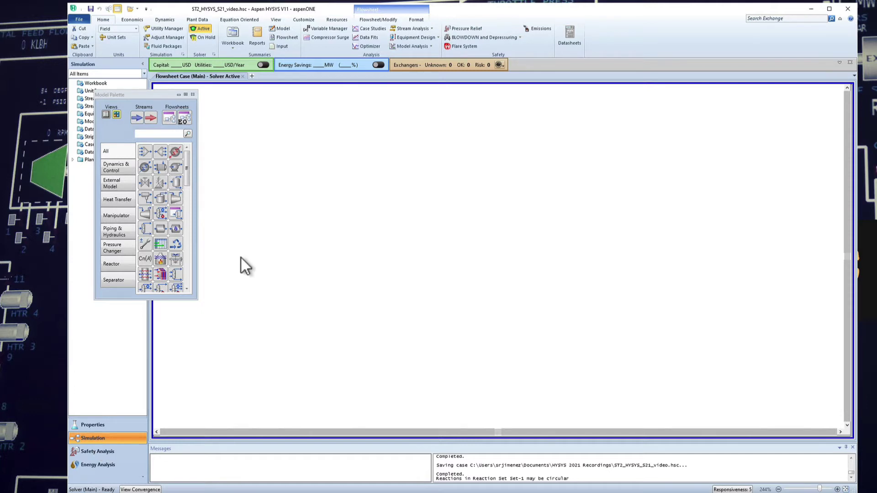
Save the simulation case and close the floating Model Palette.
left_click(90, 9)
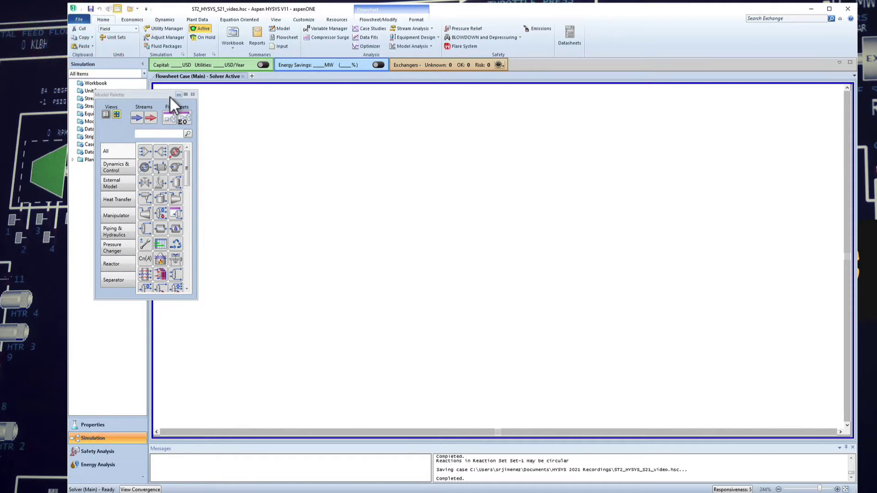
left_click_drag(149, 95, 163, 108)
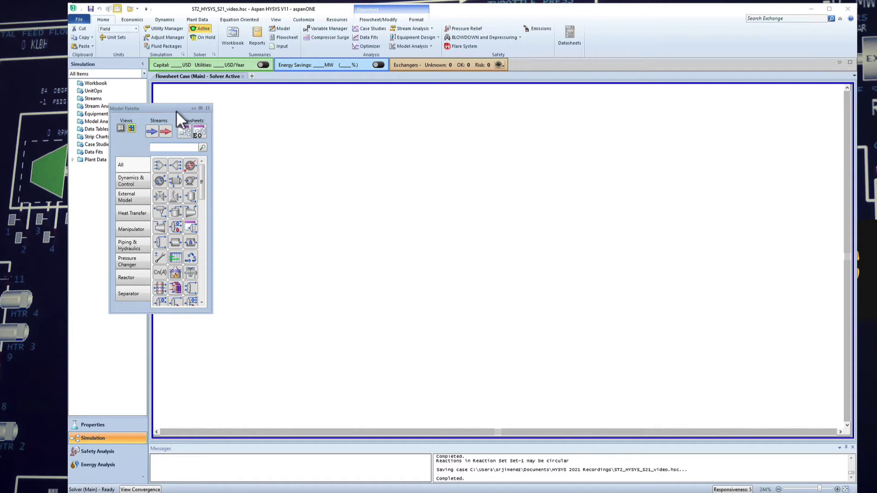
left_click(207, 109)
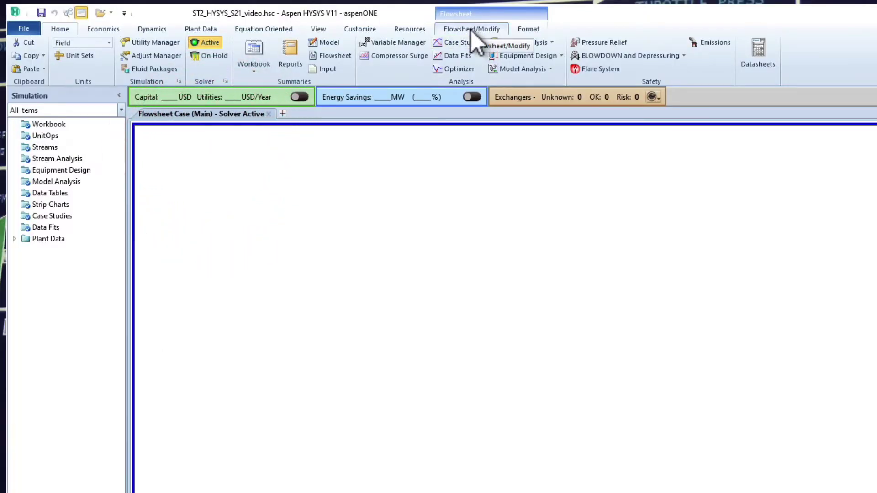
Reopen the Model Palette and dock it beside the flowsheet.
left_click(471, 31)
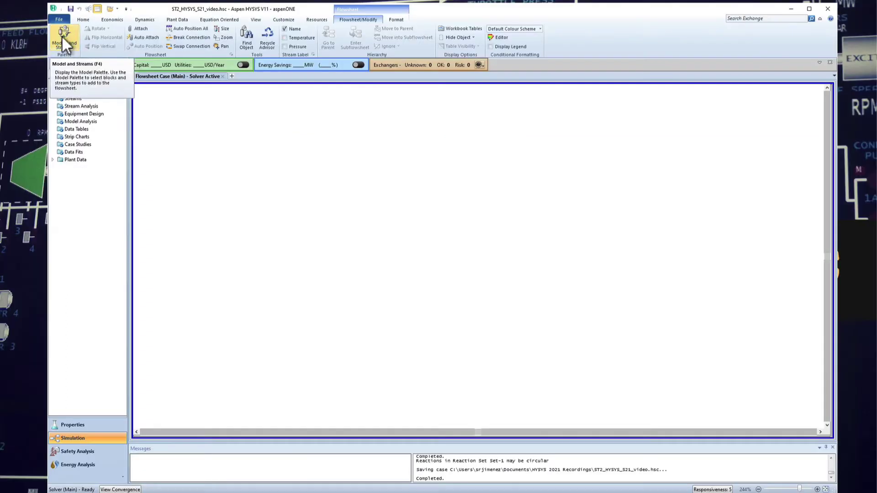
left_click(64, 45)
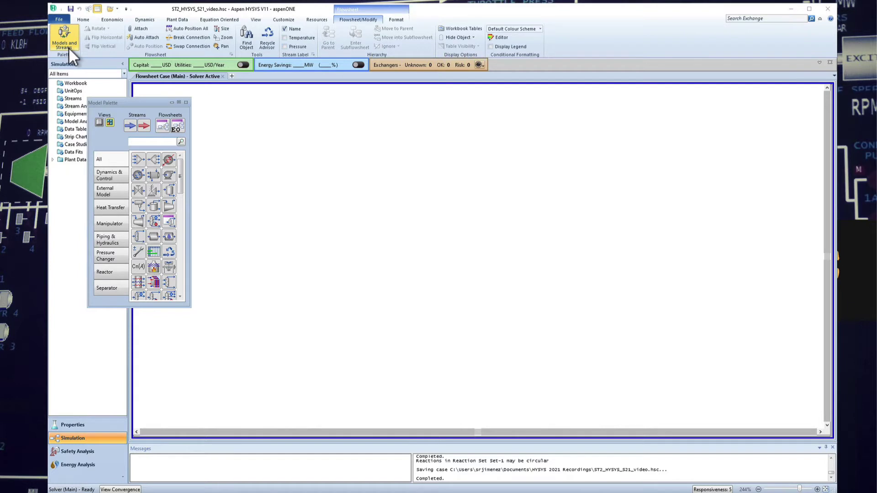
left_click_drag(122, 103, 147, 104)
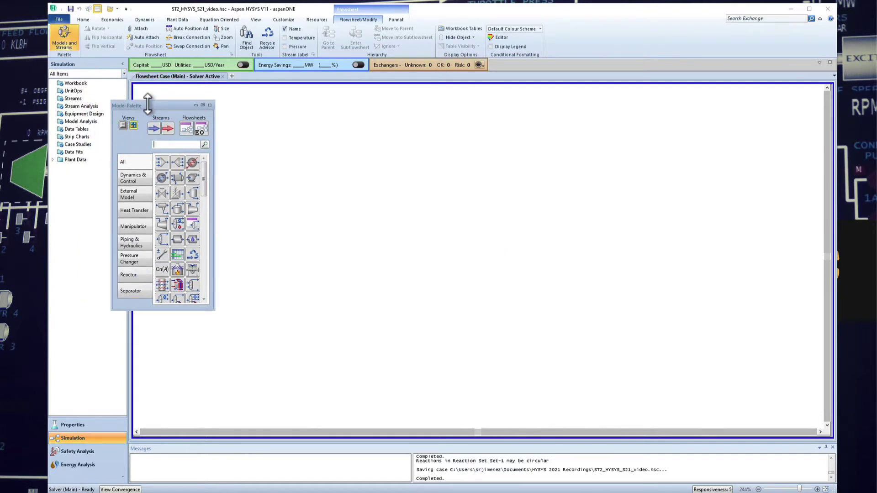
left_click_drag(130, 104, 822, 280)
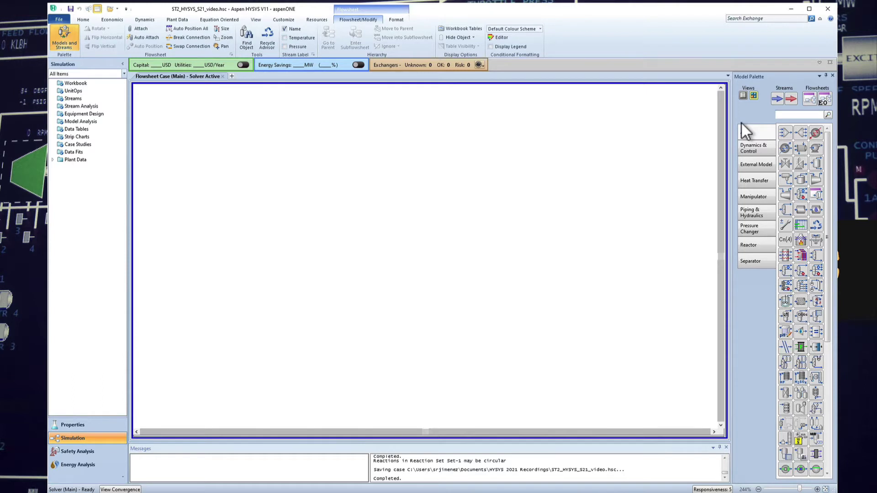
Place a Conversion Reactor from the Reactor category on the empty flowsheet.
left_click(751, 242)
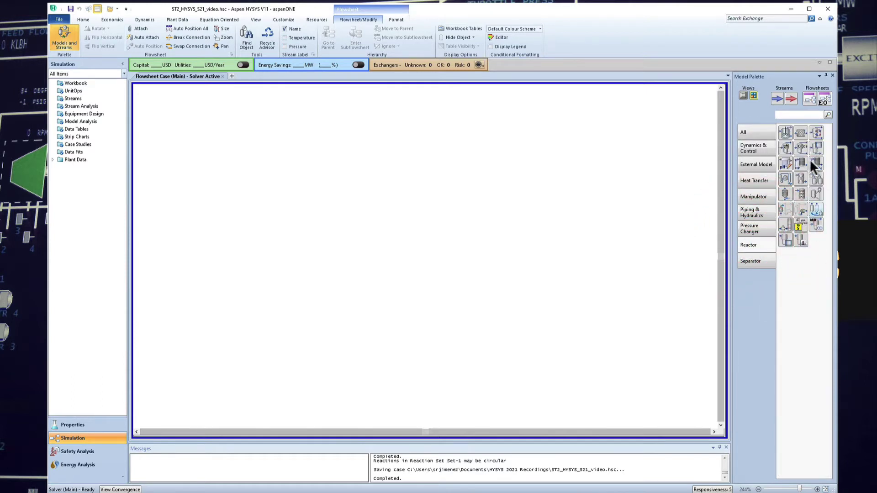
left_click(816, 133)
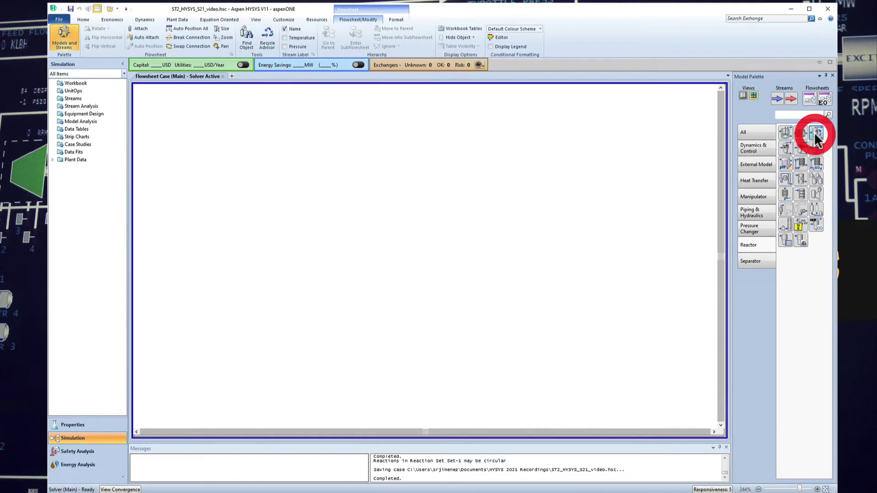
left_click(303, 305)
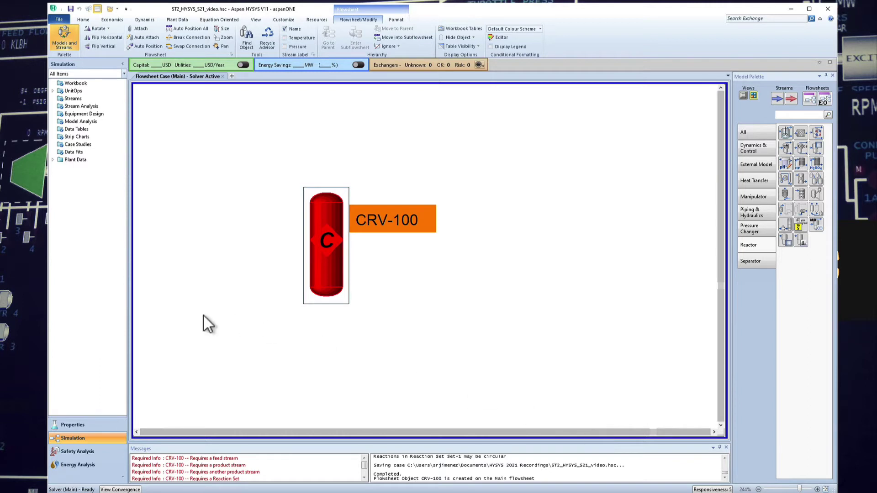
left_click(826, 489)
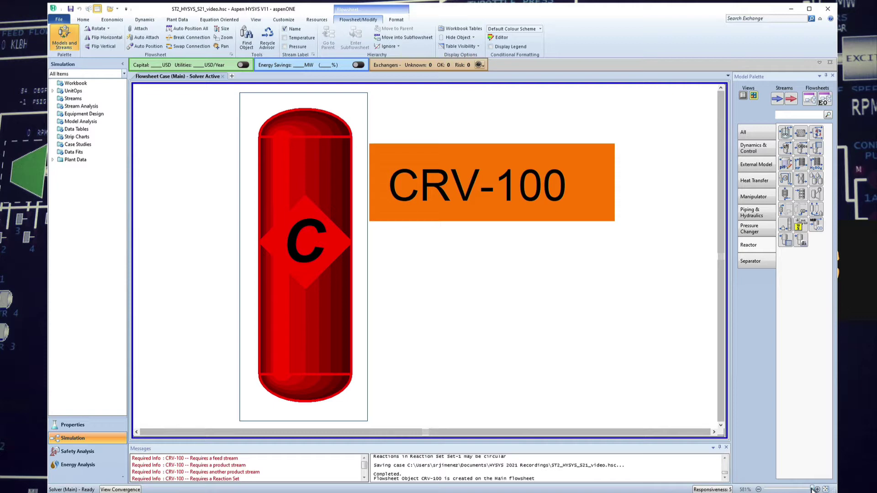
left_click_drag(811, 490, 791, 490)
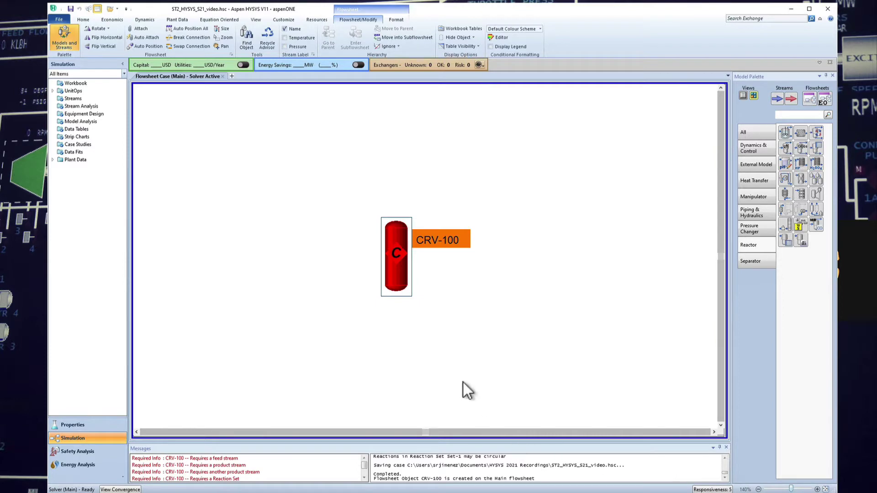
Rename the conversion reactor CRV-100 as "Reactor_" followed by the surname.
double_click(401, 266)
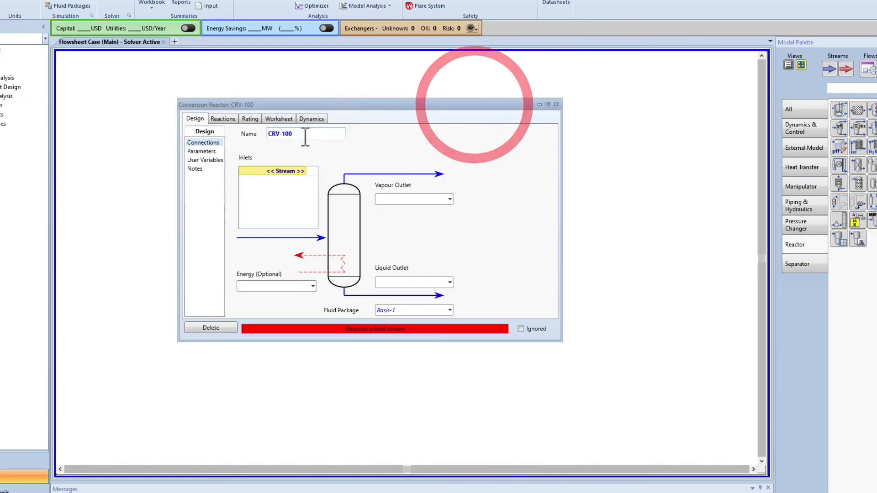
left_click(306, 136)
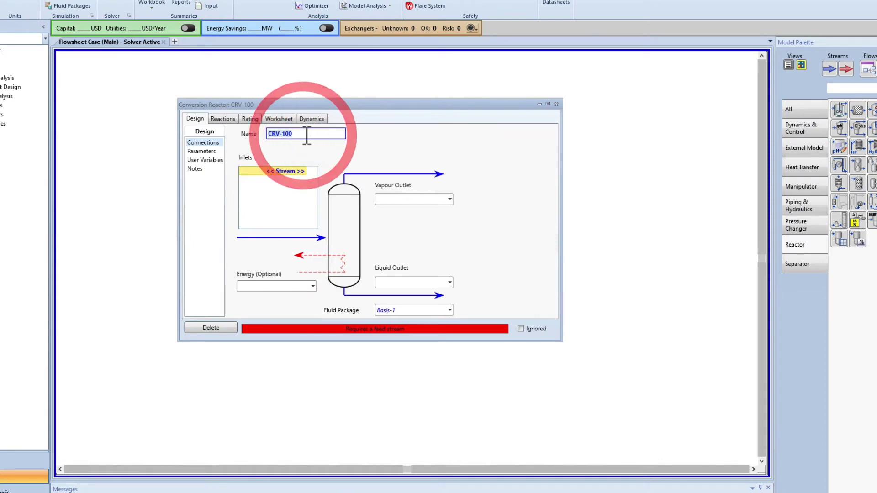
type("Reactor")
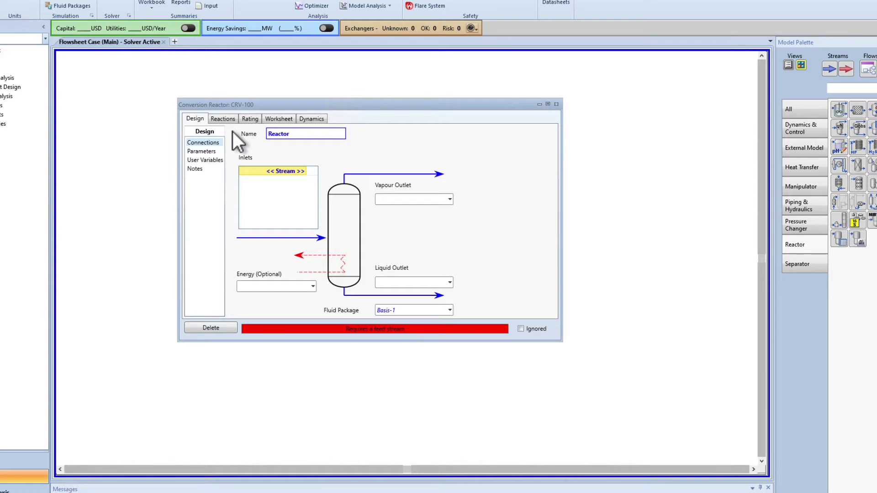
type("_Rivera")
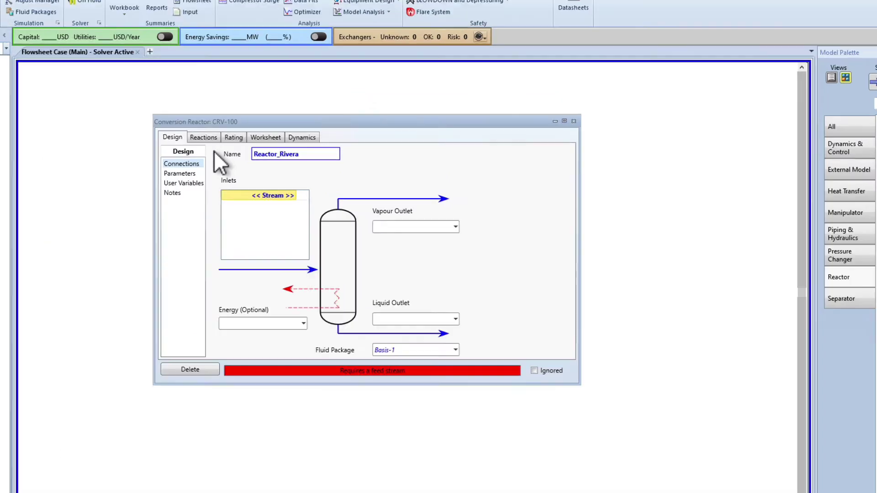
left_click_drag(405, 127, 443, 139)
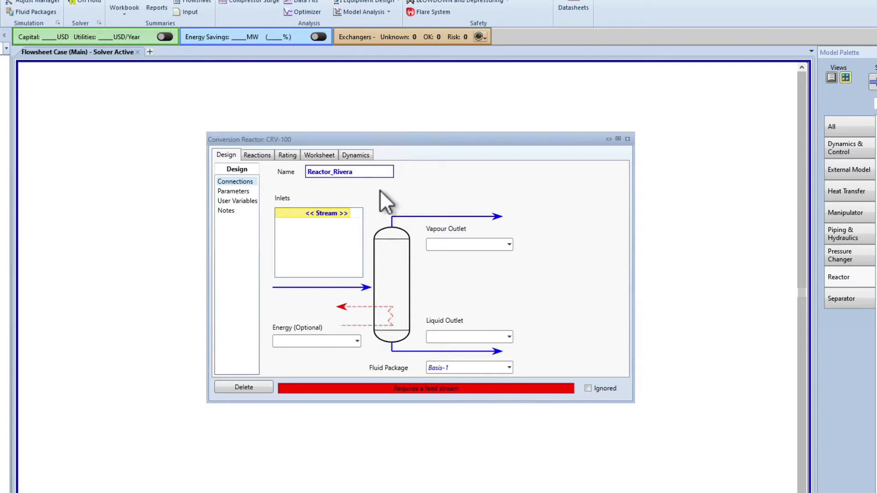
left_click_drag(364, 139, 616, 146)
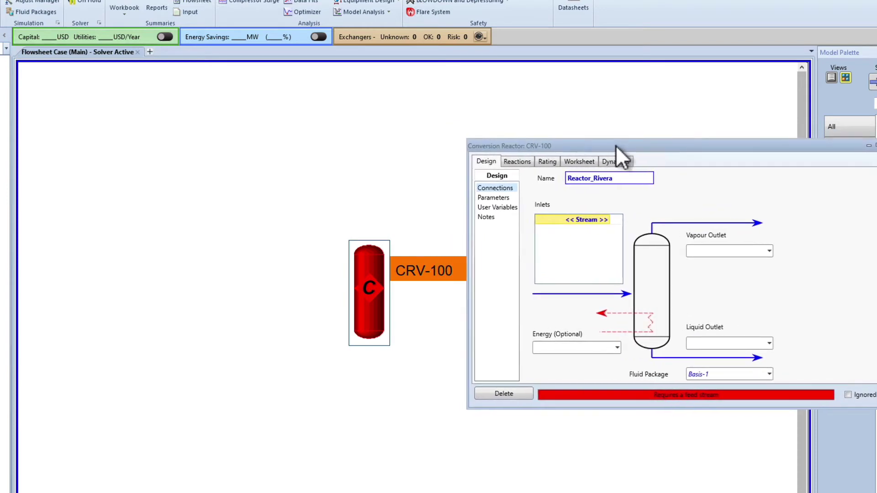
Add two inlet streams named S-1 and S-2 to the conversion reactor.
left_click(579, 219)
left_click(578, 217)
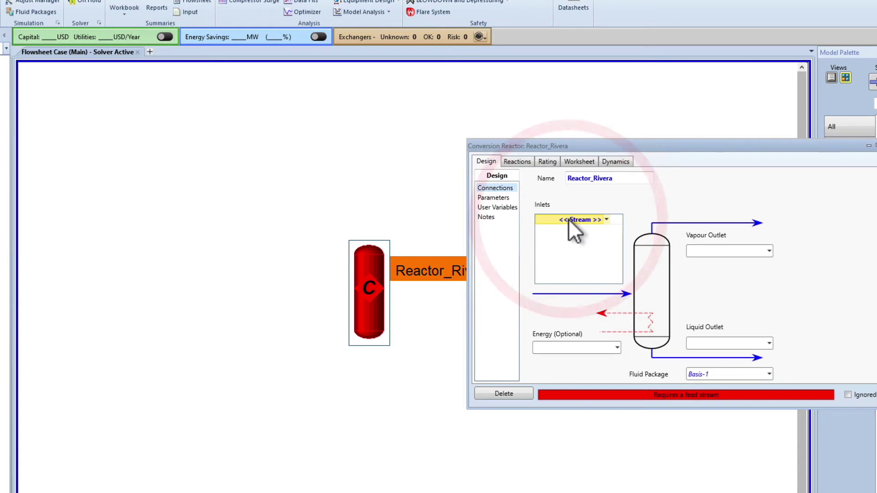
type("S")
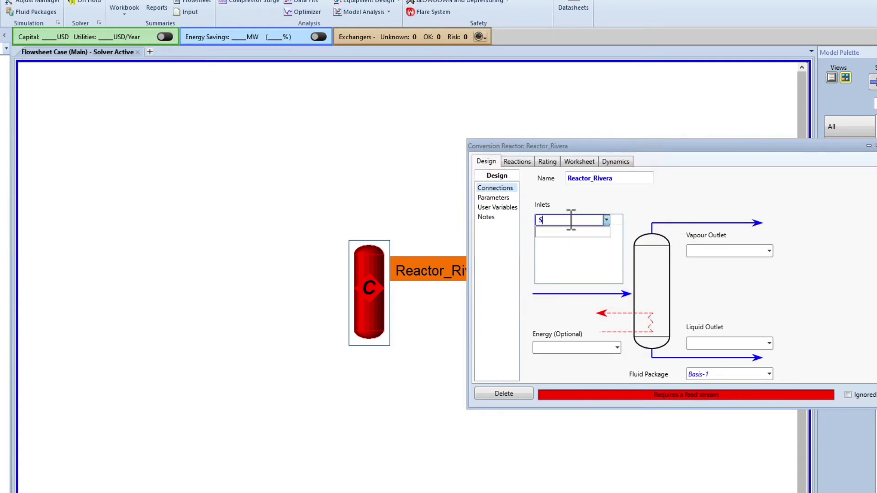
type("-1")
key("Return")
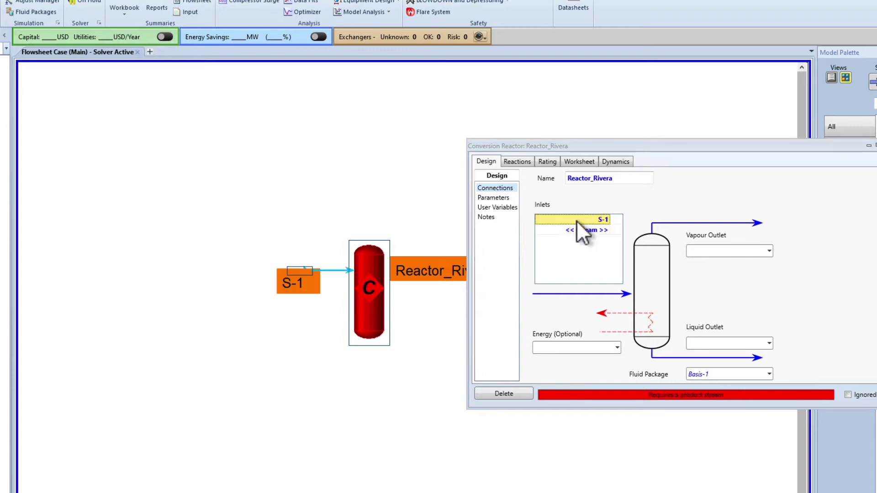
left_click(594, 228)
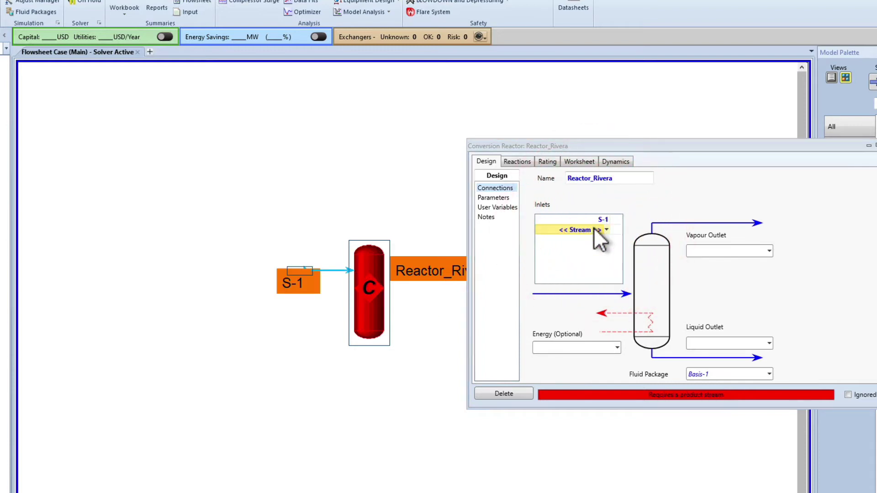
type("S-2")
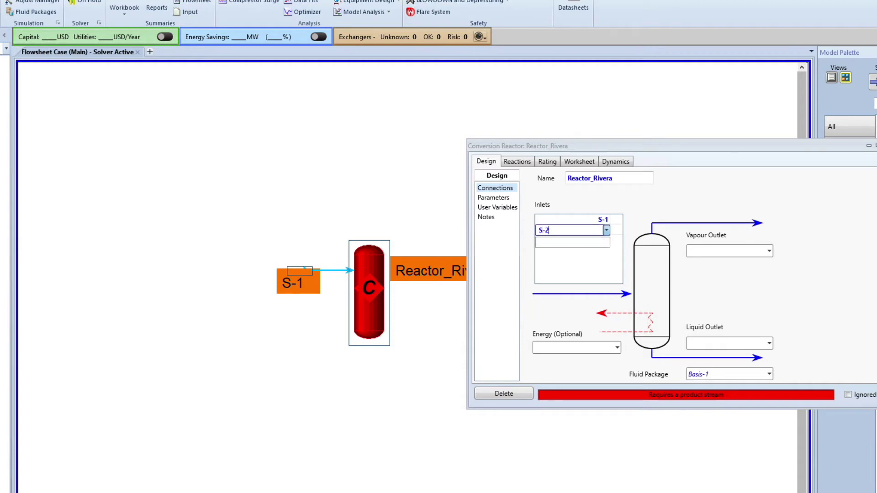
key("Return")
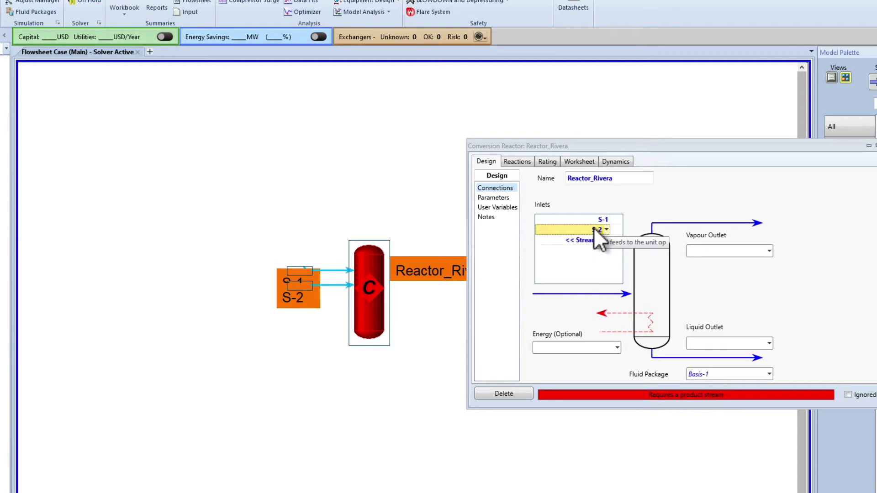
Name the reactor's vapour outlet stream Vapour and its liquid outlet stream Liquid.
left_click_drag(622, 143, 75, 106)
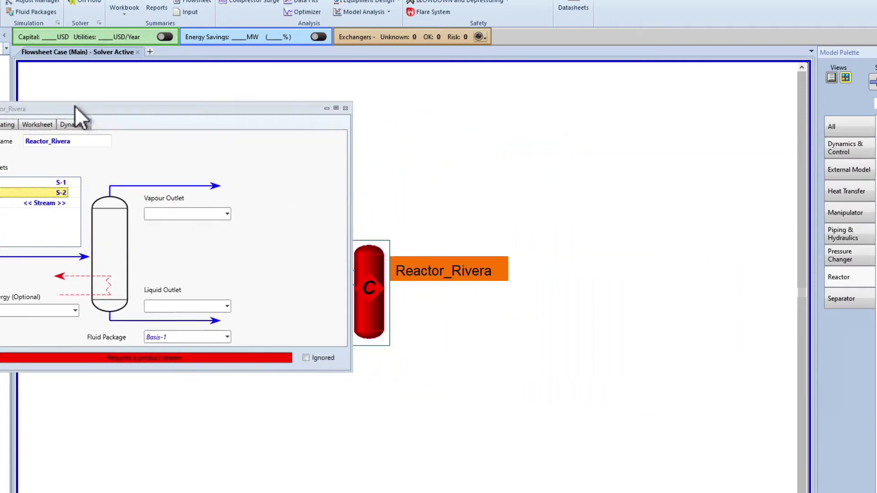
left_click(252, 220)
type("Vapour")
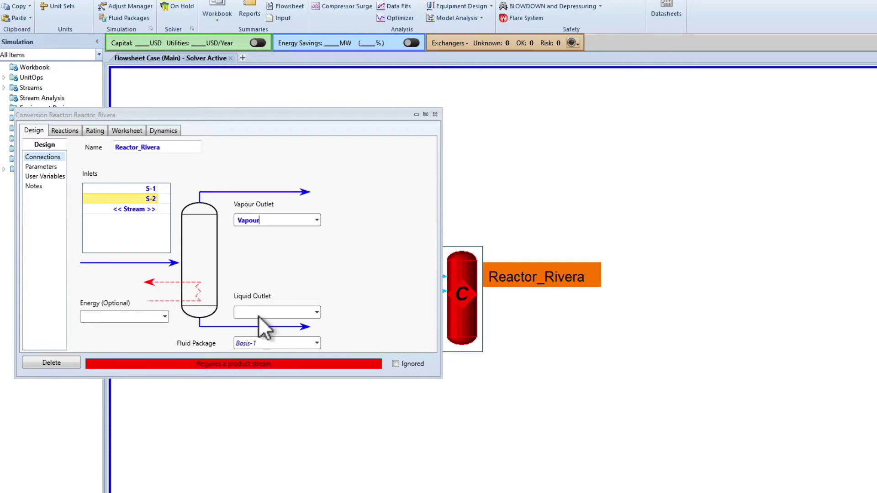
left_click(260, 313)
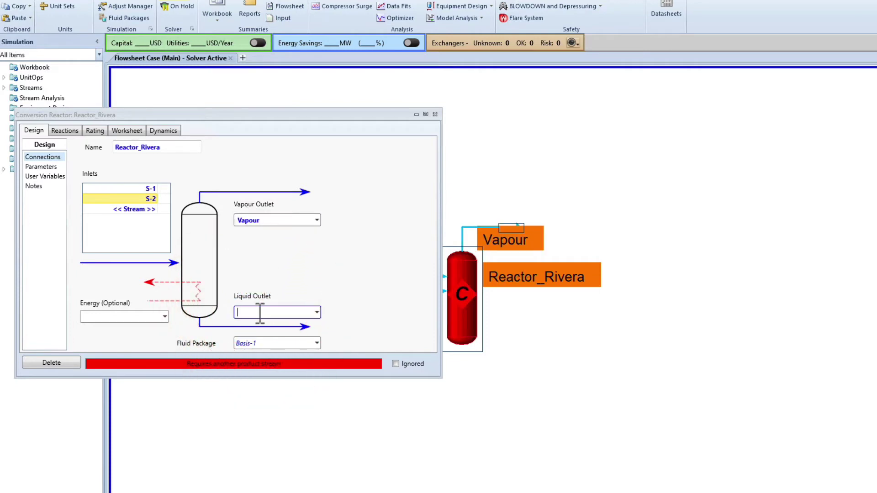
type("Liquid")
left_click(358, 291)
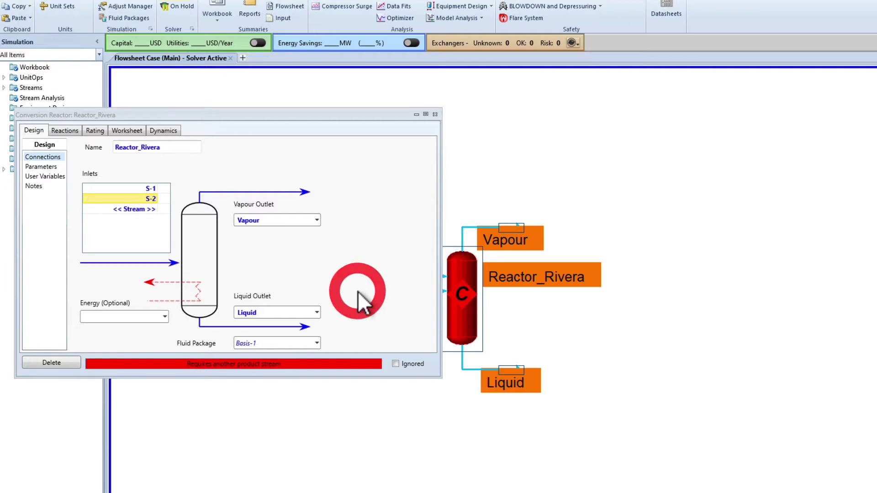
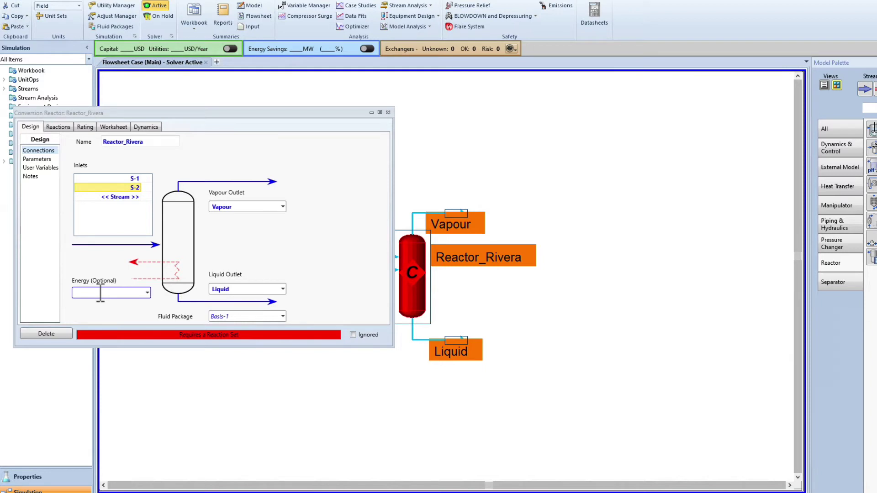
Attach an energy stream named Reactor Duty to the conversion reactor.
left_click(100, 292)
type("Reacto")
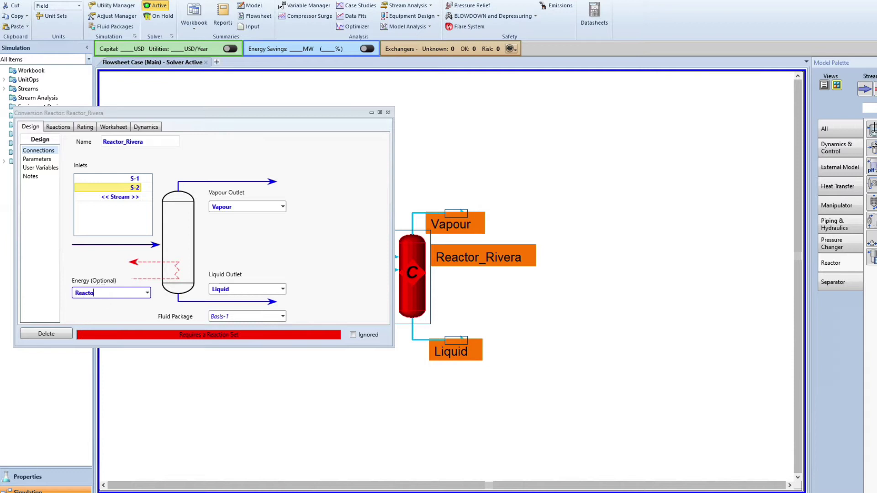
type("r Duty")
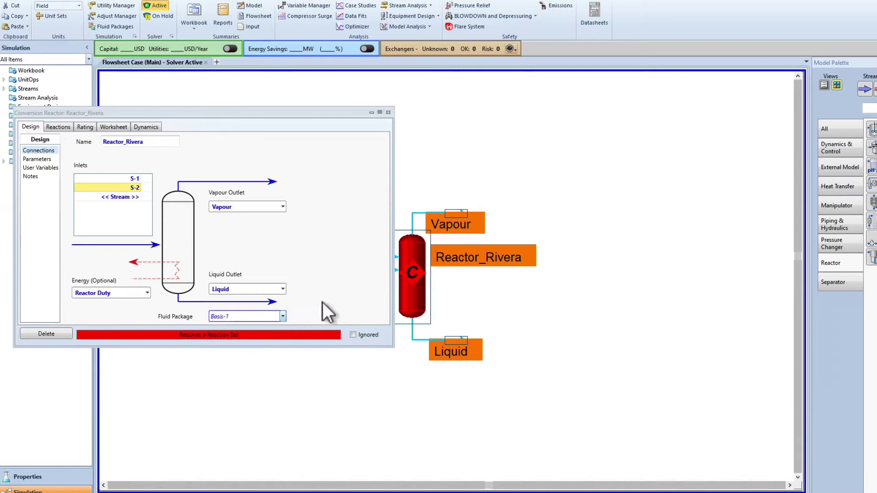
left_click_drag(277, 114, 297, 44)
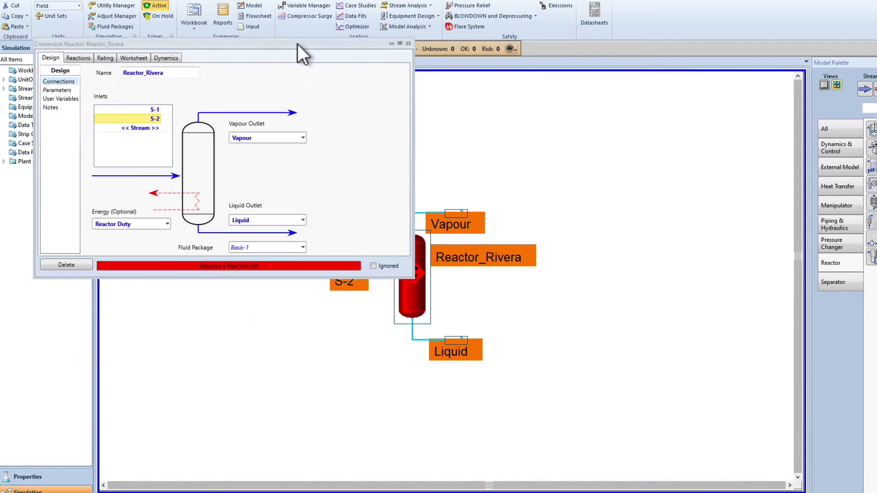
left_click(338, 196)
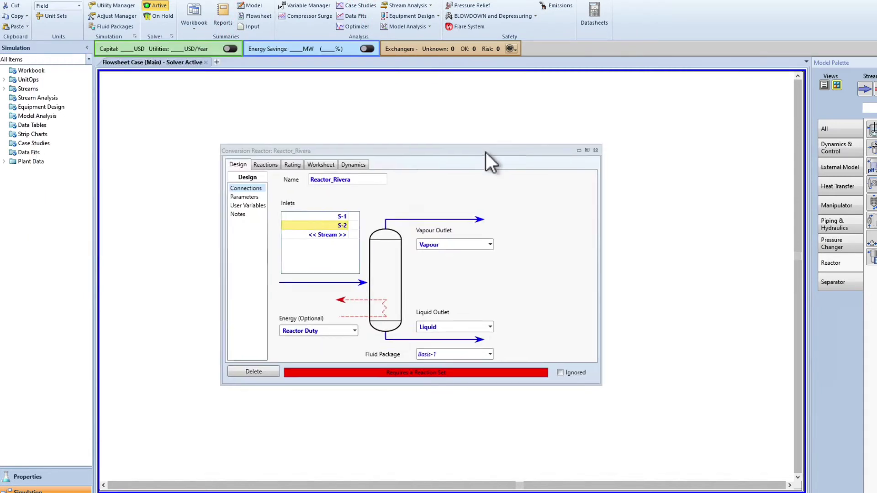
left_click(486, 152)
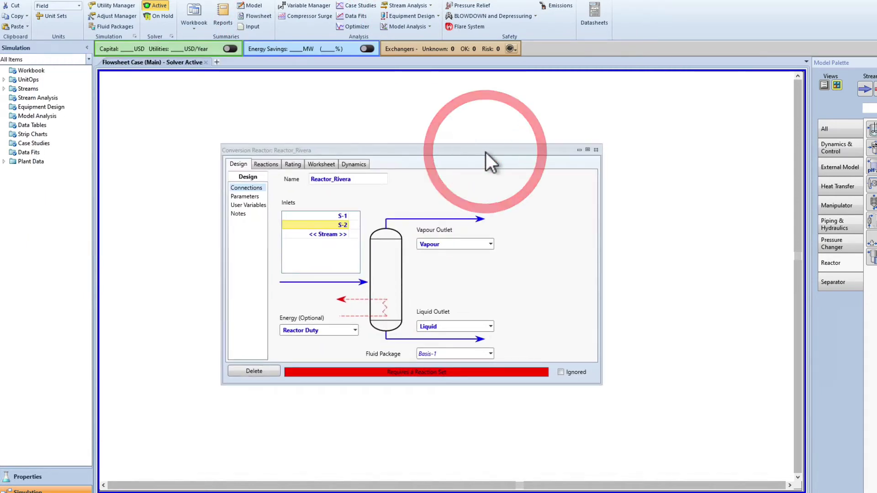
left_click_drag(478, 148, 478, 146)
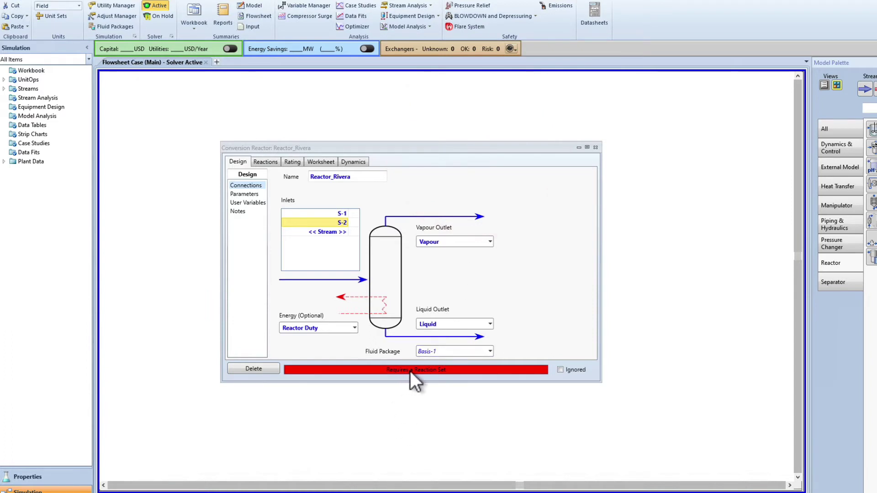
Assign reaction set Set-1 to the conversion reactor.
left_click(266, 163)
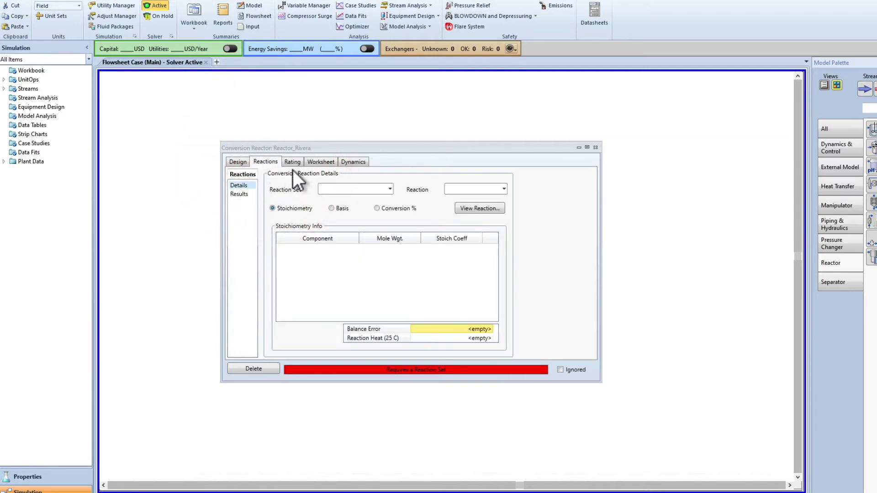
left_click(389, 189)
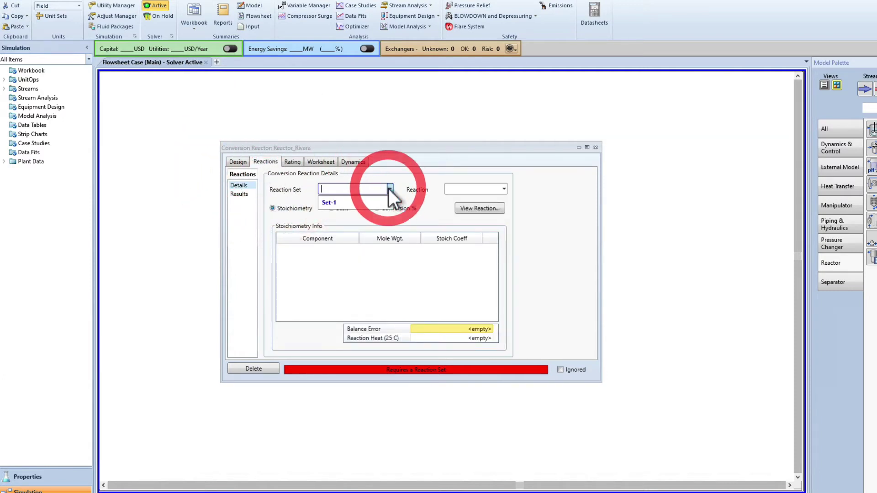
left_click(349, 202)
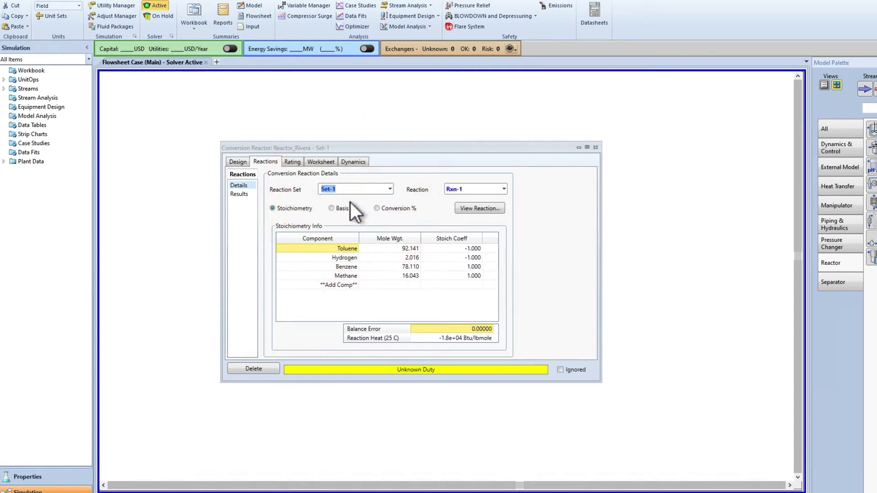
Review the stoichiometry, conversion basis and reaction heat of Rxn-1, and look at the details of Rxn-2.
left_click(506, 190)
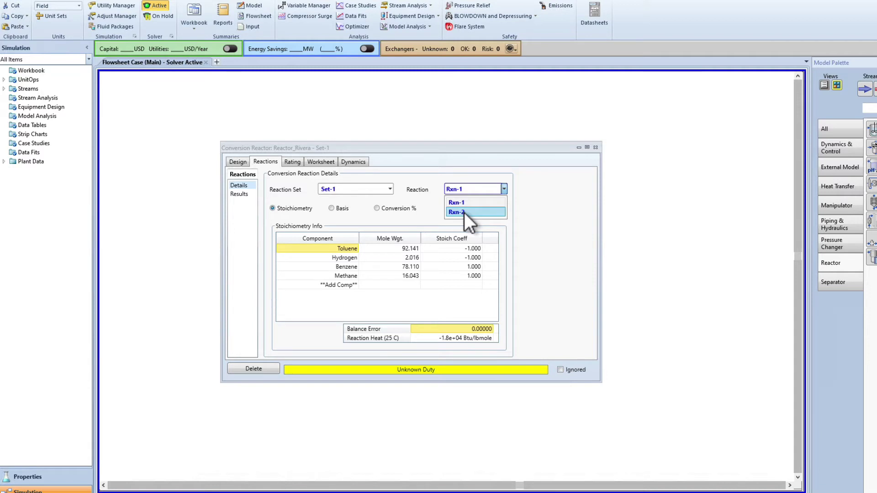
left_click(549, 219)
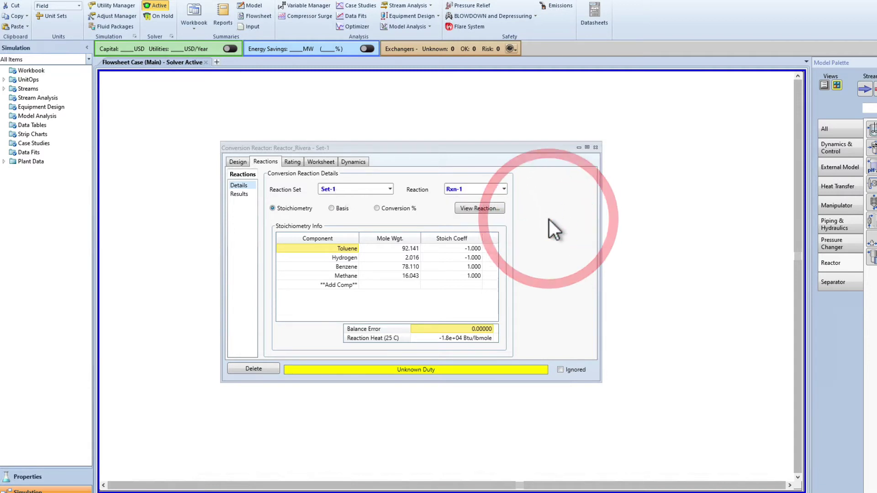
left_click(481, 209)
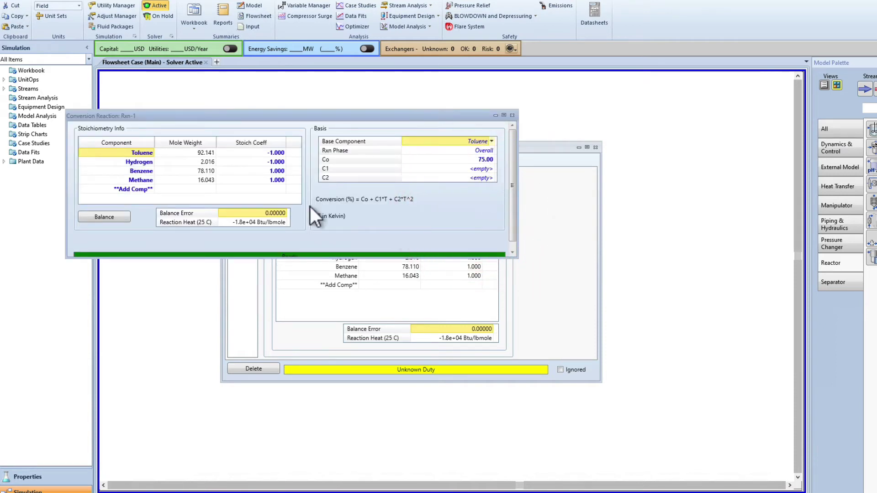
left_click(511, 115)
left_click(504, 189)
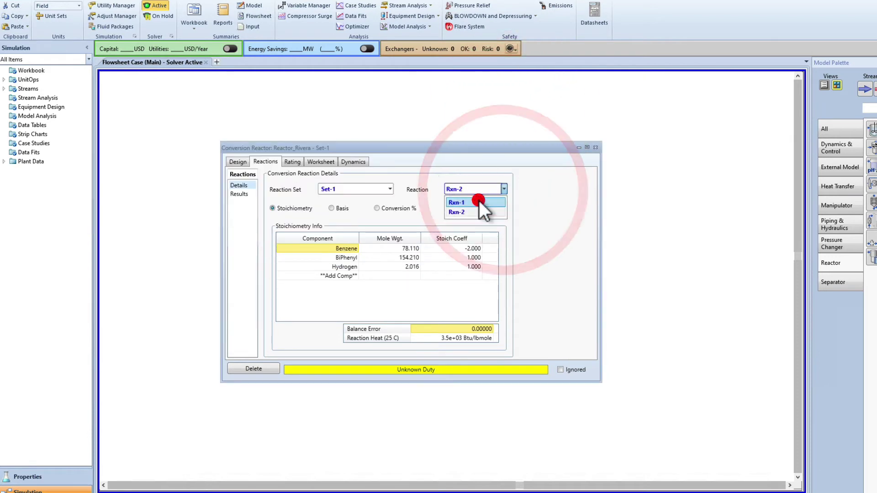
left_click(544, 240)
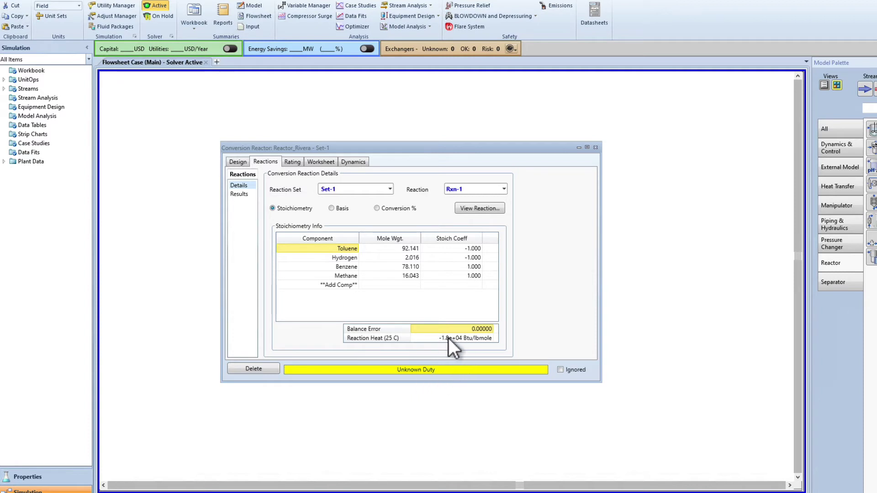
mouse_move(448, 338)
Open the reactor's worksheet of stream conditions and reposition the reactor window over the flowsheet.
left_click(324, 163)
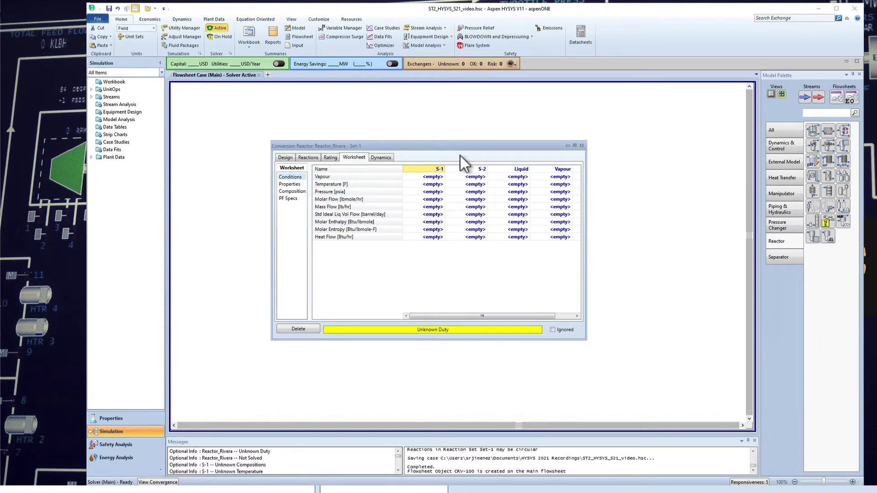
left_click_drag(457, 146, 519, 284)
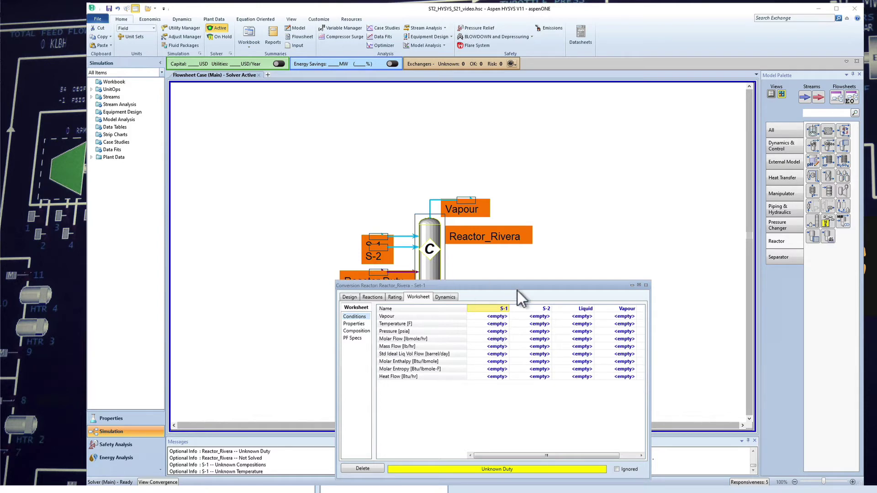
left_click_drag(516, 284, 522, 191)
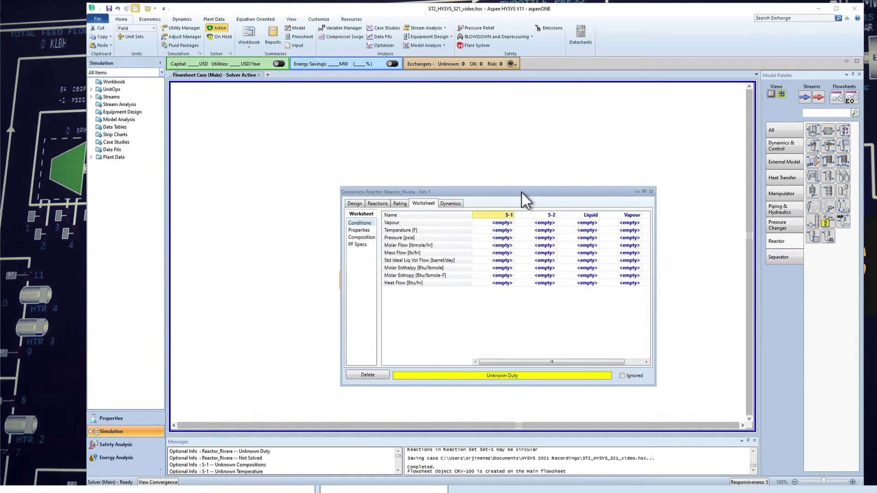
Switch the case's unit set to SI and back to Field.
left_click(153, 28)
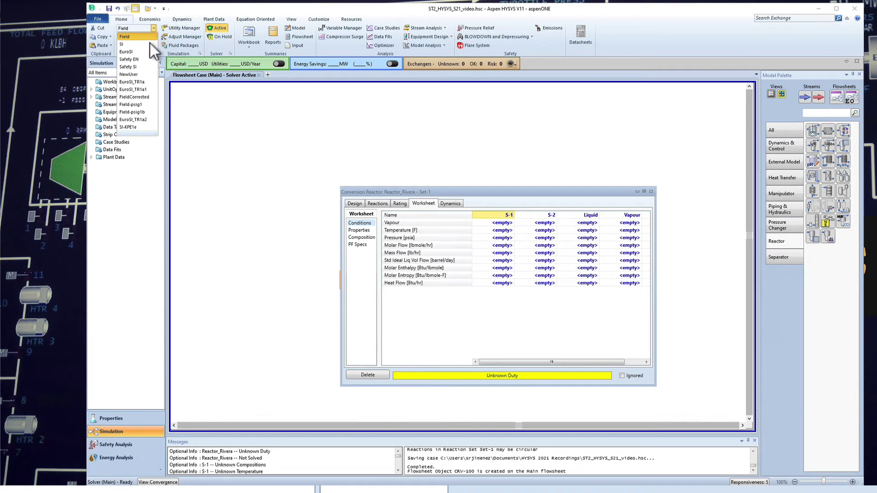
left_click(144, 46)
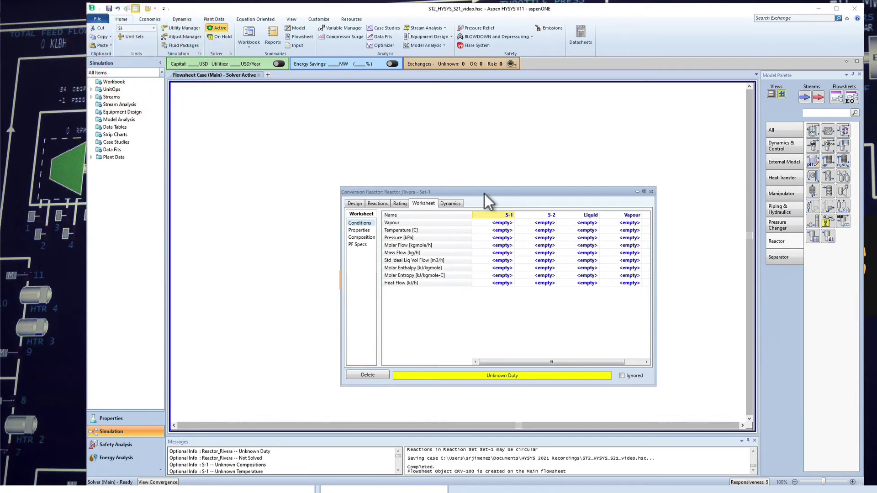
left_click_drag(483, 193, 465, 181)
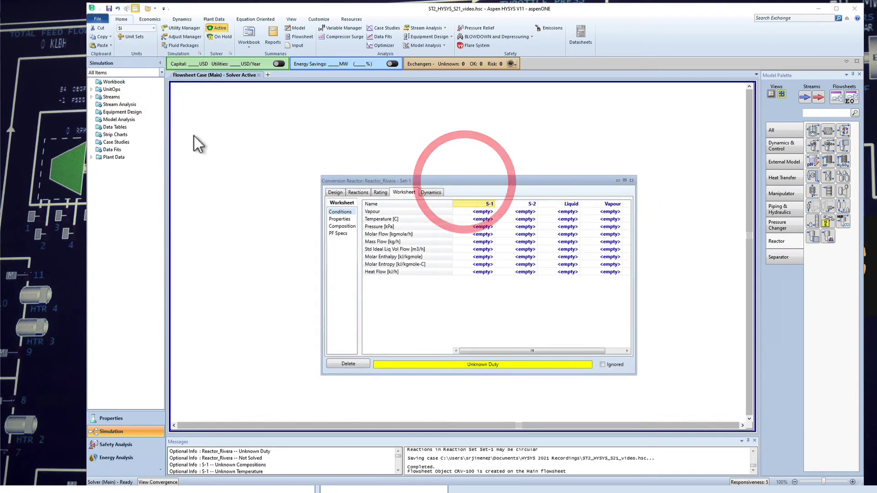
left_click(153, 29)
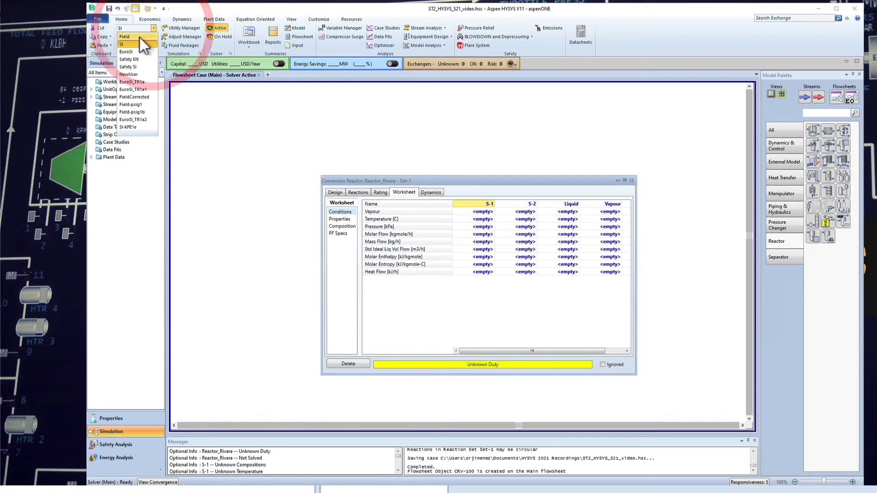
left_click(139, 37)
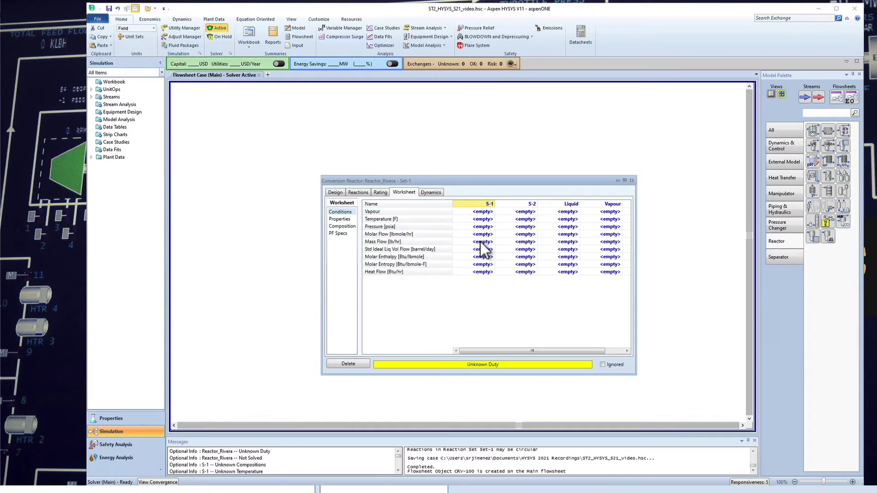
Create a custom unit set from the read-only Field set and close the units of measure settings.
left_click(153, 27)
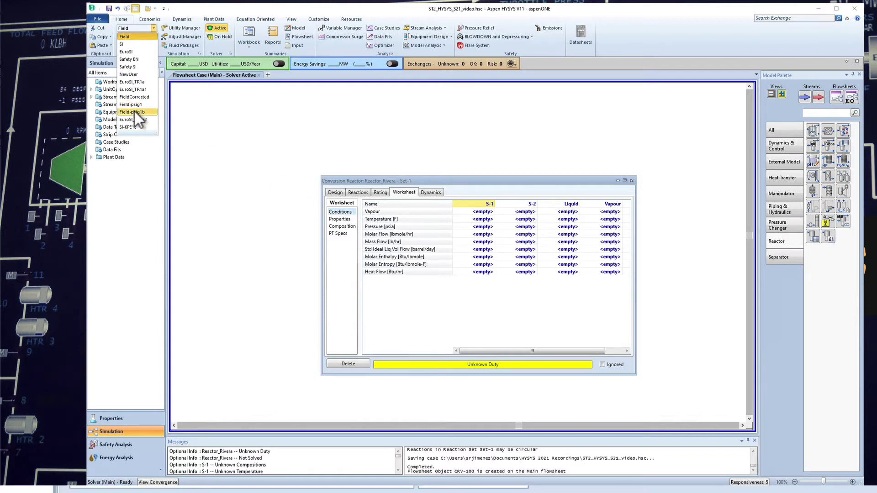
left_click(166, 19)
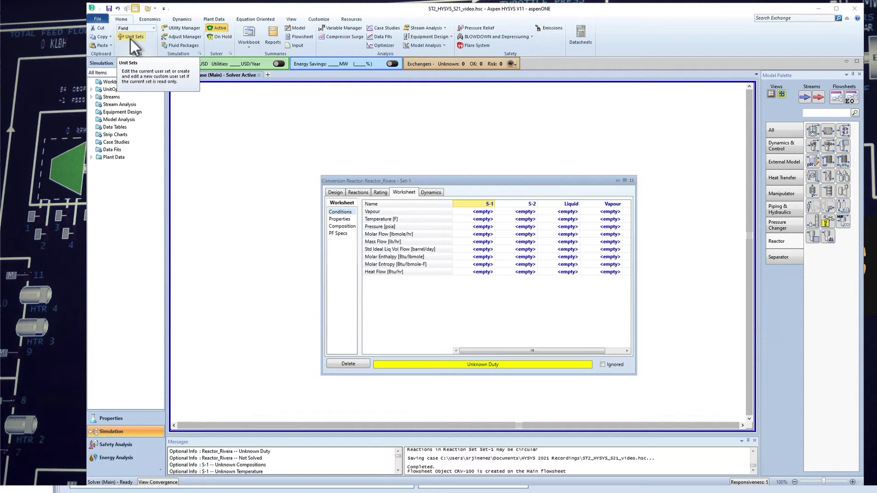
left_click(130, 39)
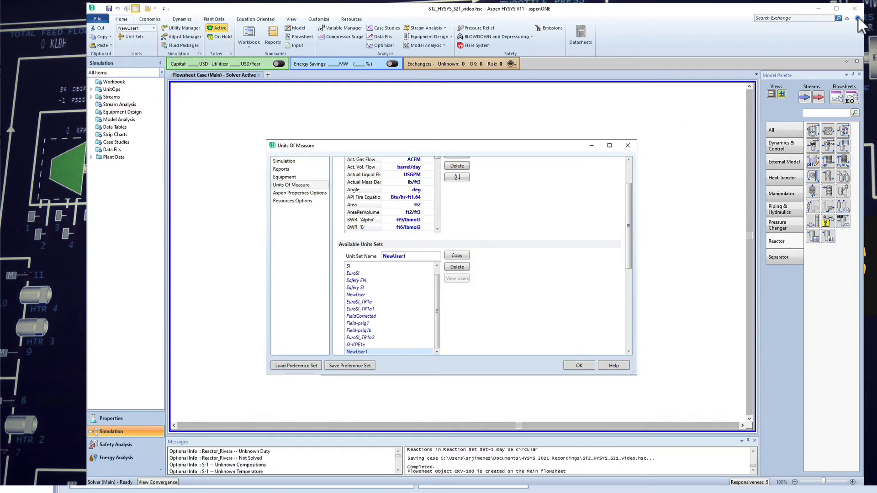
left_click(628, 146)
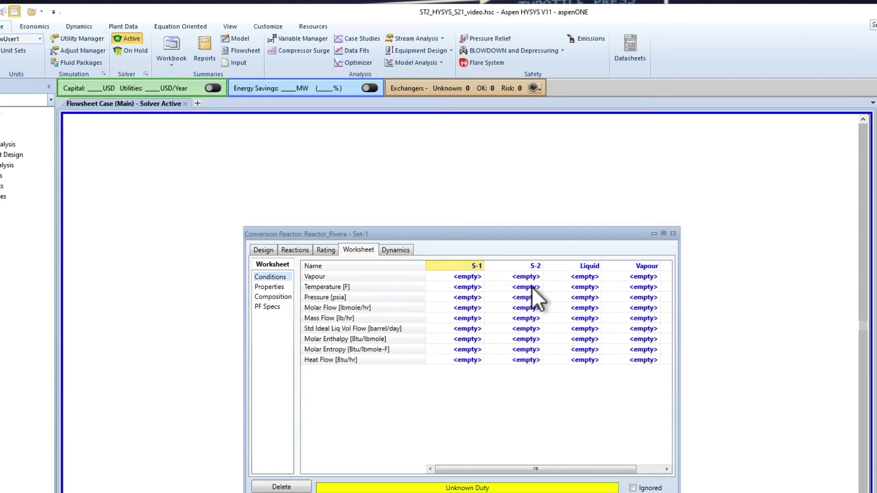
Set the temperature of inlet streams S-1 and S-2 to 1268 F in the reactor worksheet.
left_click(468, 287)
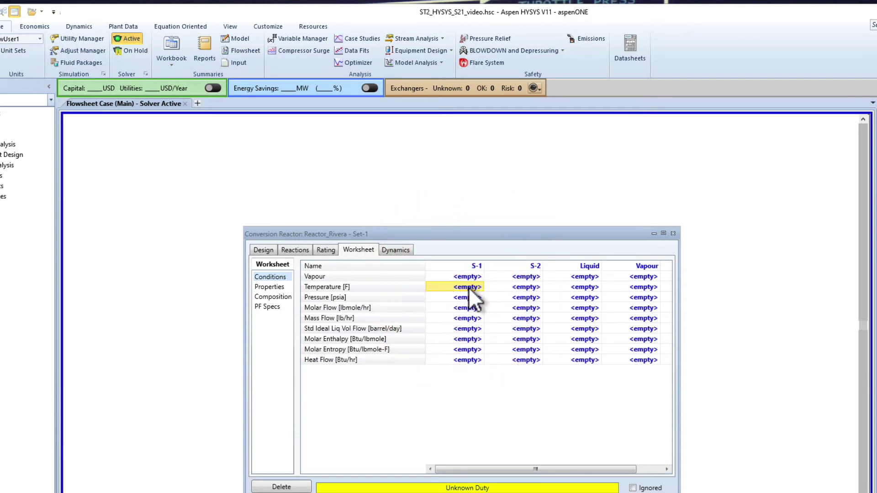
type("1268")
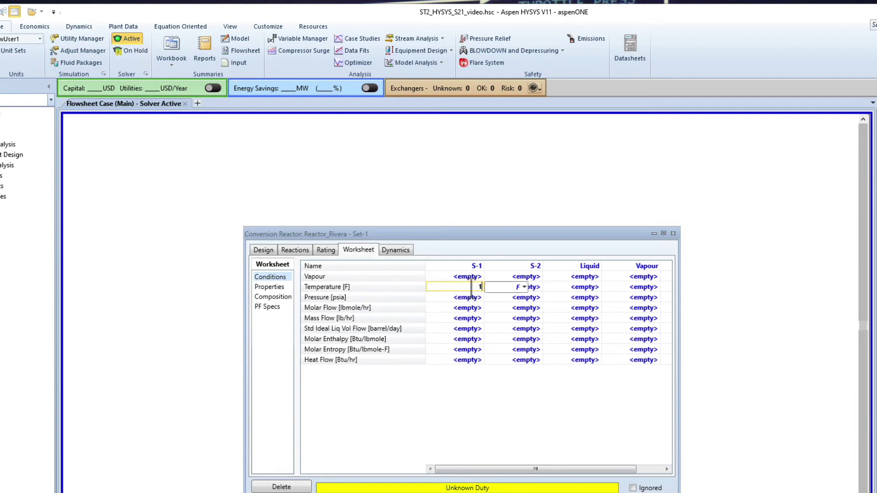
left_click(538, 287)
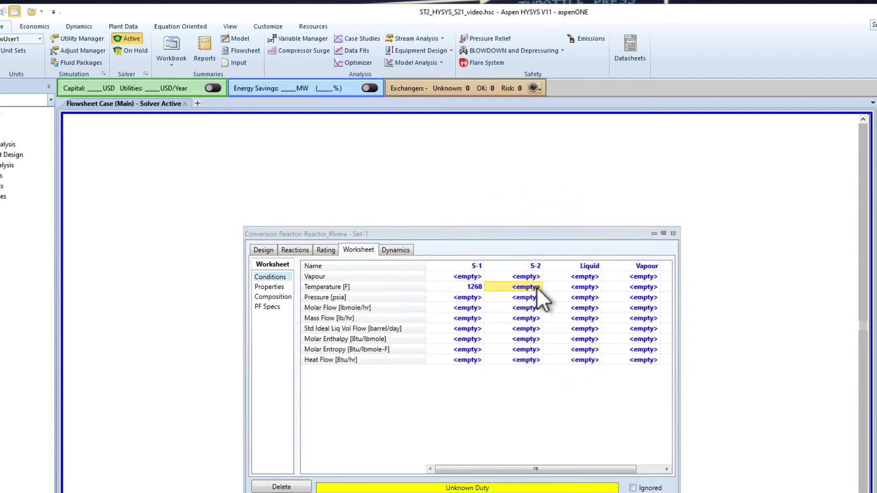
type("12")
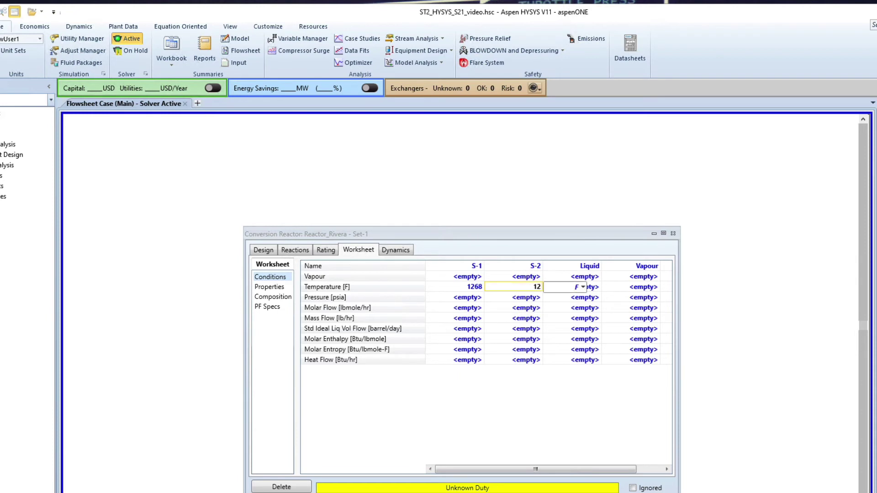
type("68")
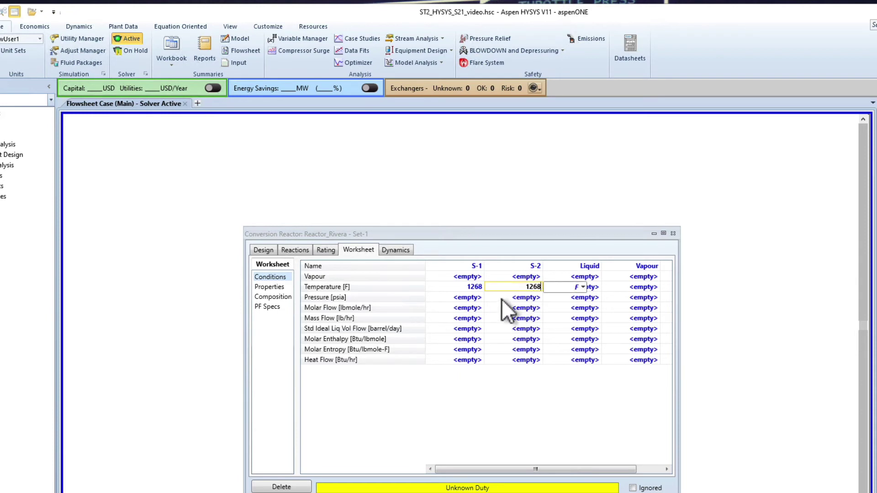
left_click(524, 297)
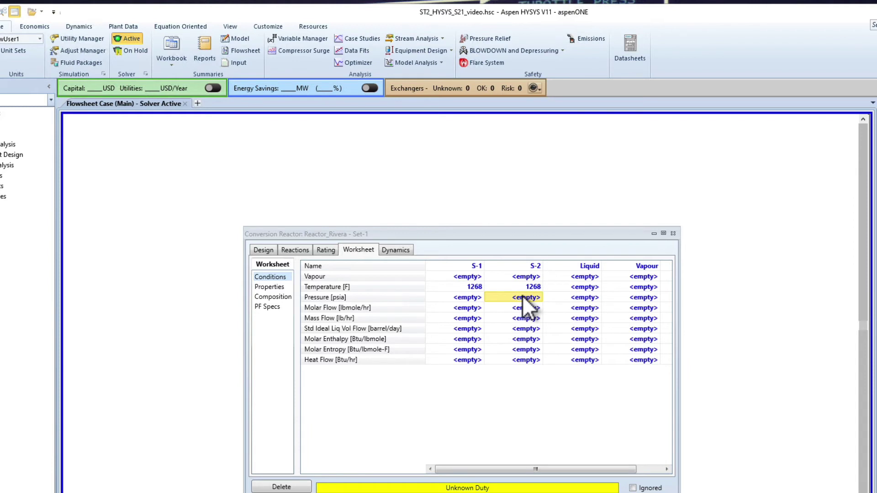
Set the pressure of inlet streams S-1 and S-2 to 496 psia and check the Liquid and Vapour outlet pressures.
left_click(470, 298)
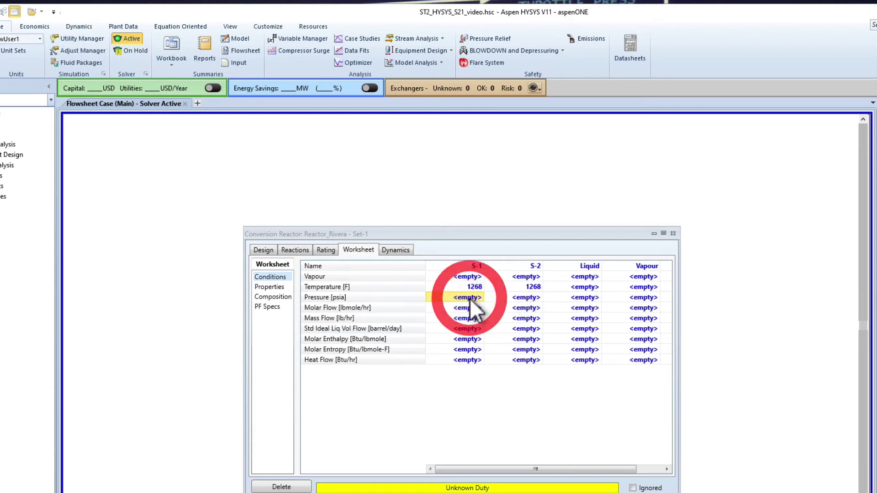
type("496")
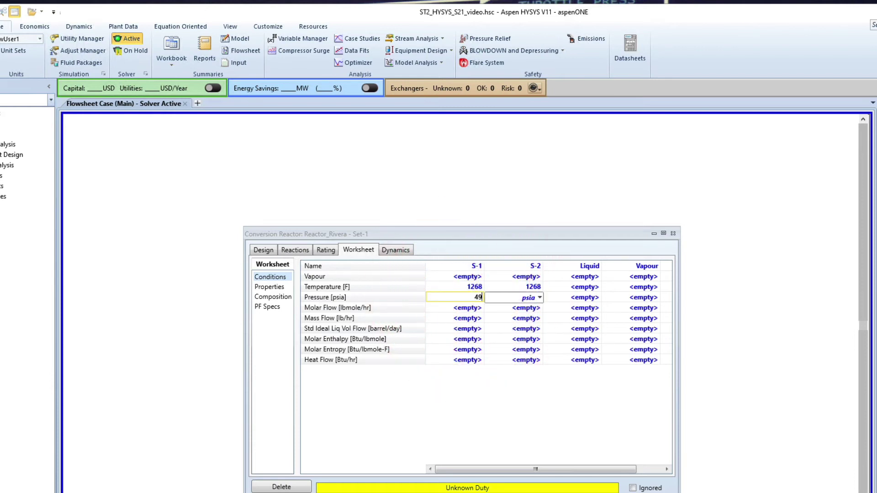
left_click(519, 297)
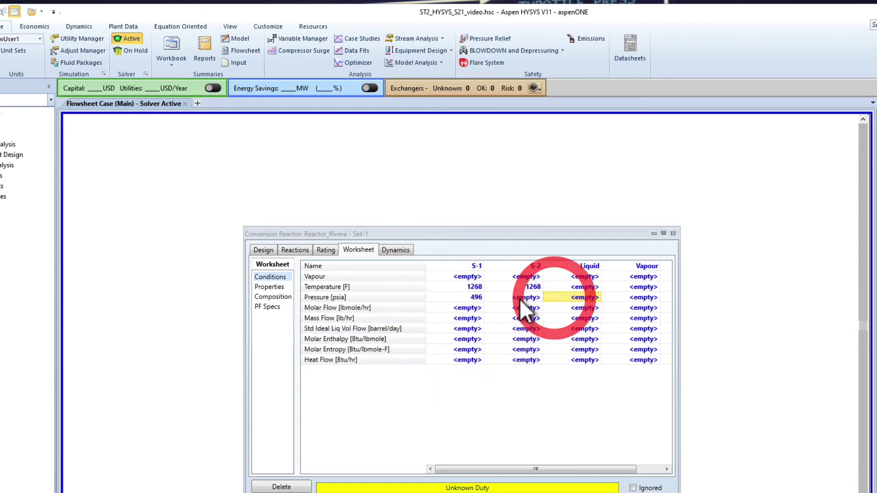
type("496")
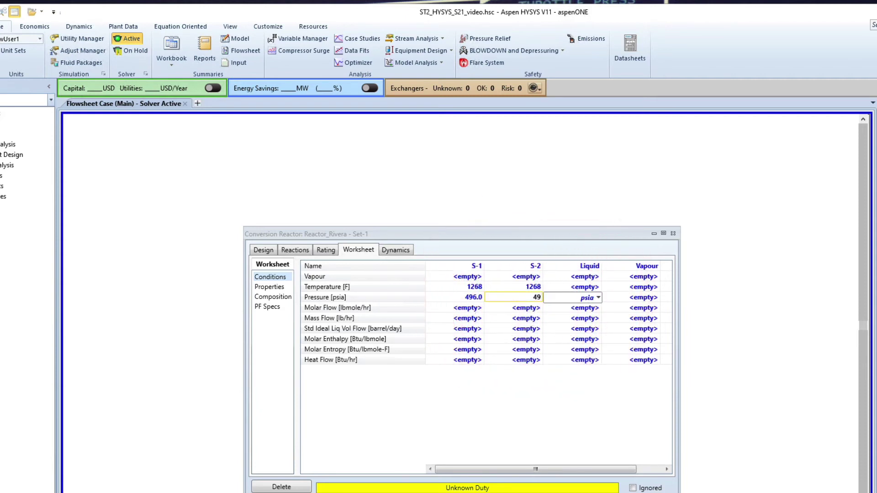
key("Return")
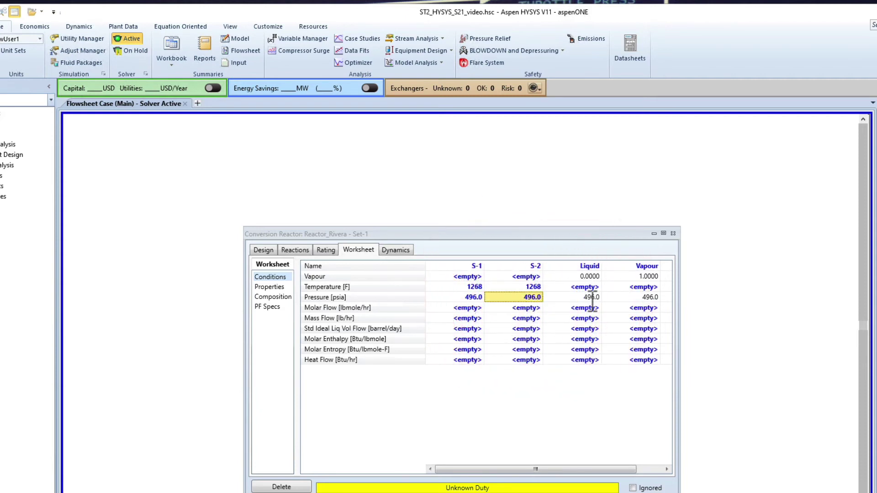
mouse_move(591, 302)
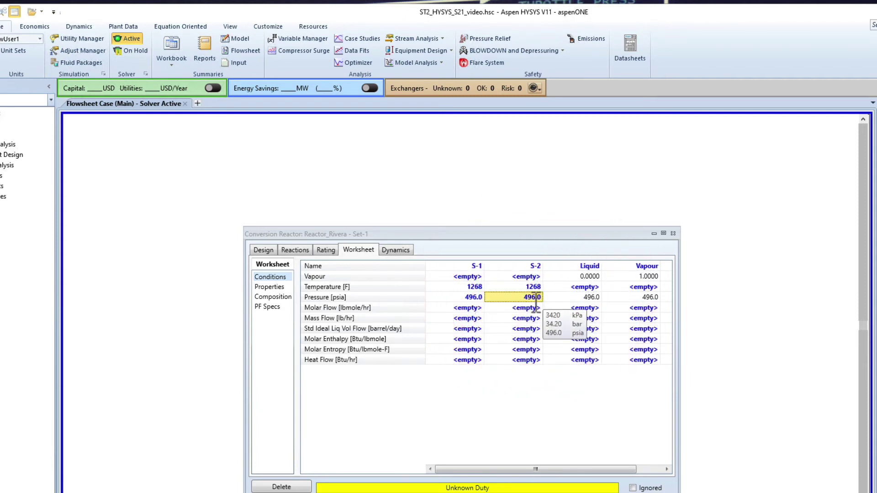
left_click(591, 298)
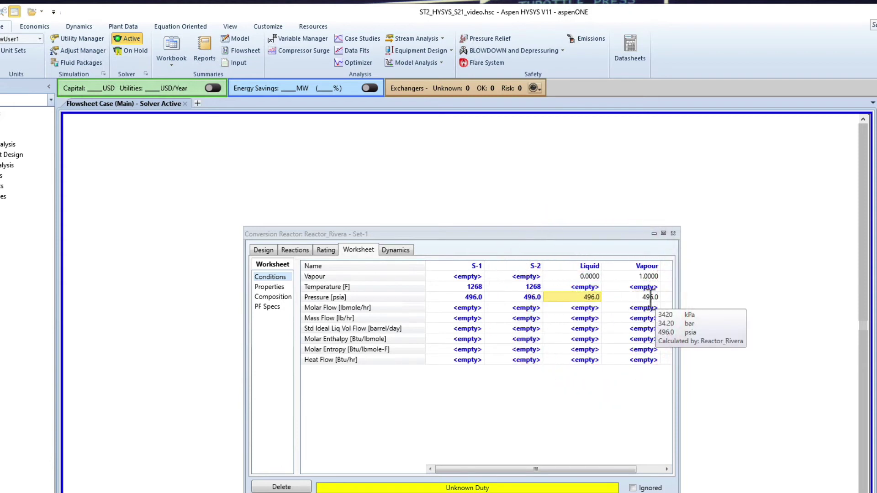
left_click(623, 298)
mouse_move(593, 258)
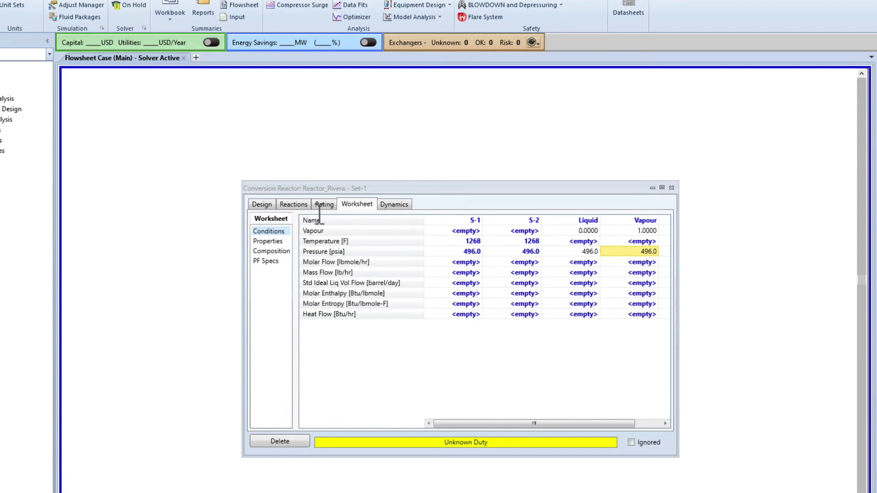
Review the reactor's design connections and its pressure-drop parameter.
left_click(263, 206)
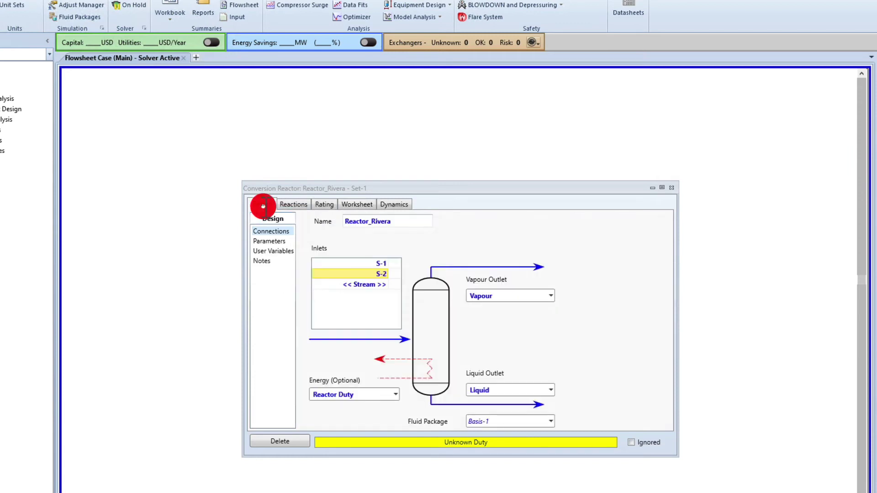
left_click(272, 240)
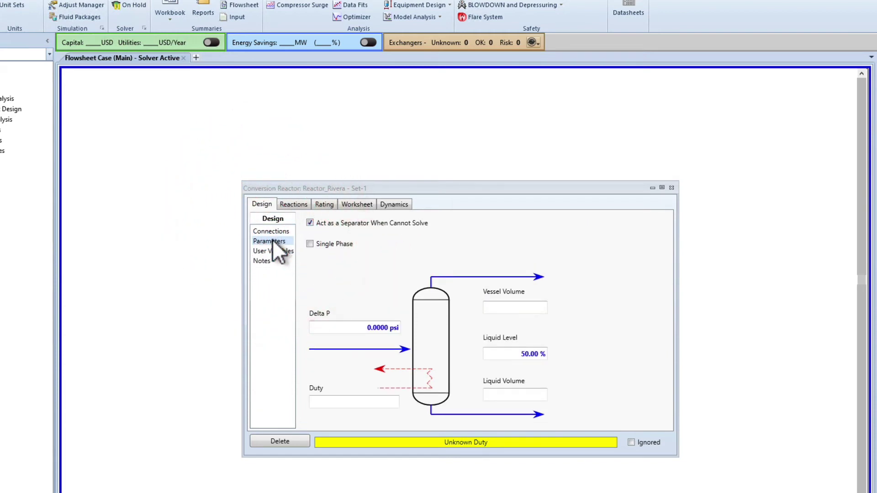
mouse_move(380, 334)
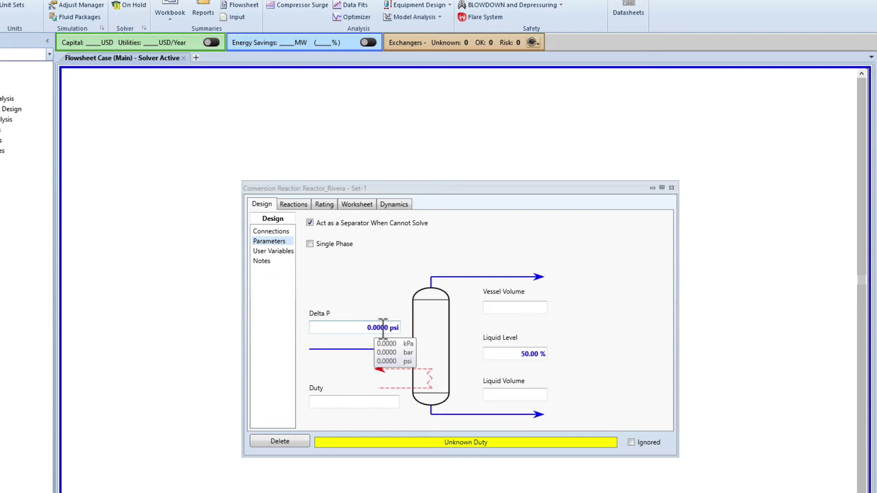
left_click(271, 232)
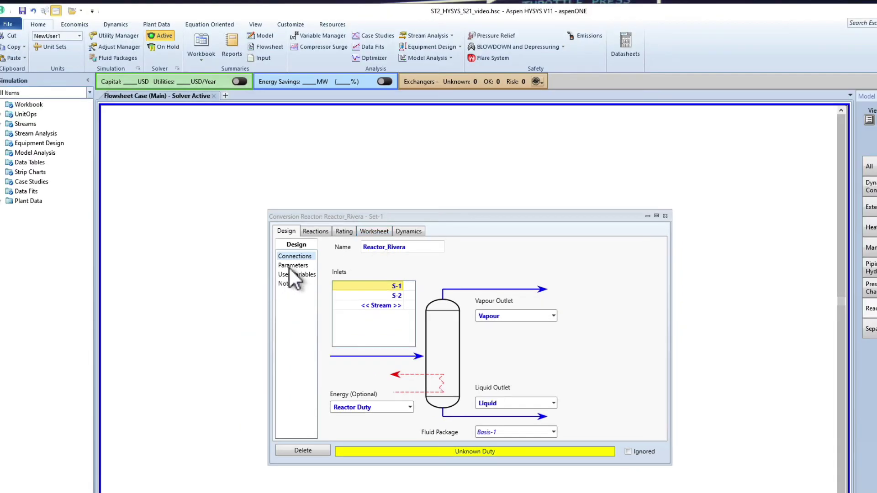
Clear the reactor's Delta P and check the outlet stream pressures in its worksheet.
left_click(288, 266)
left_click(411, 345)
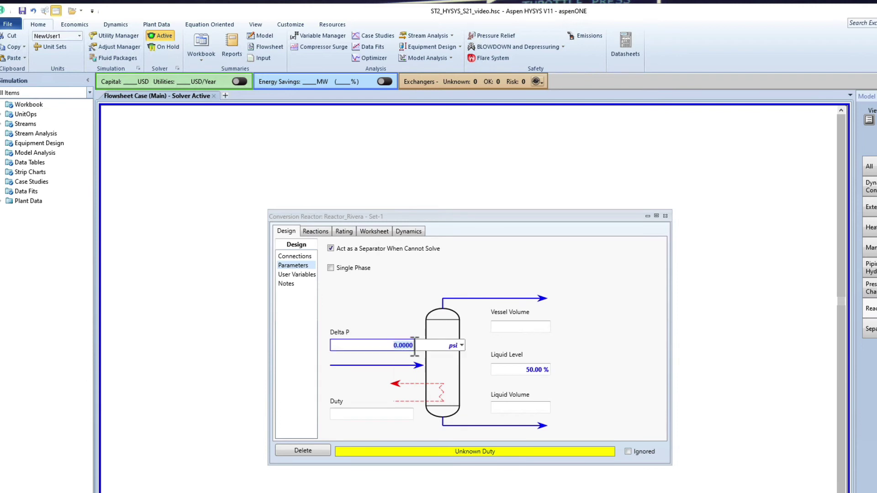
key("Delete")
left_click(399, 361)
left_click(391, 347)
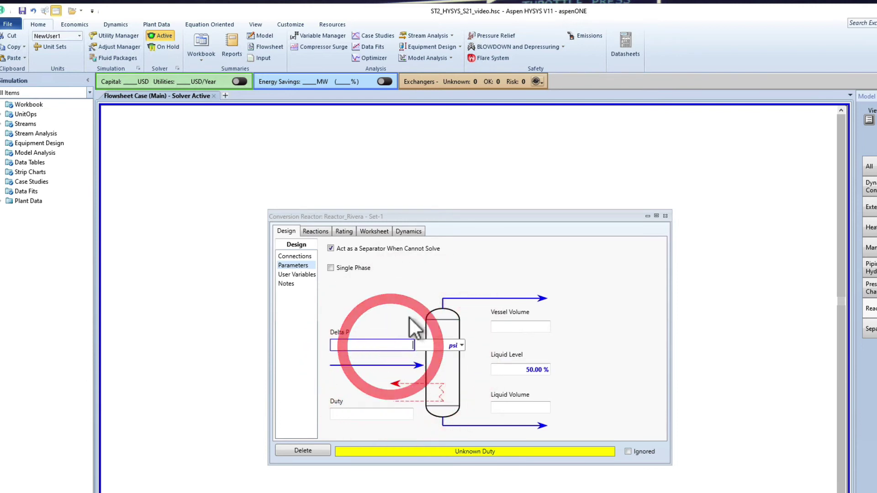
left_click(368, 231)
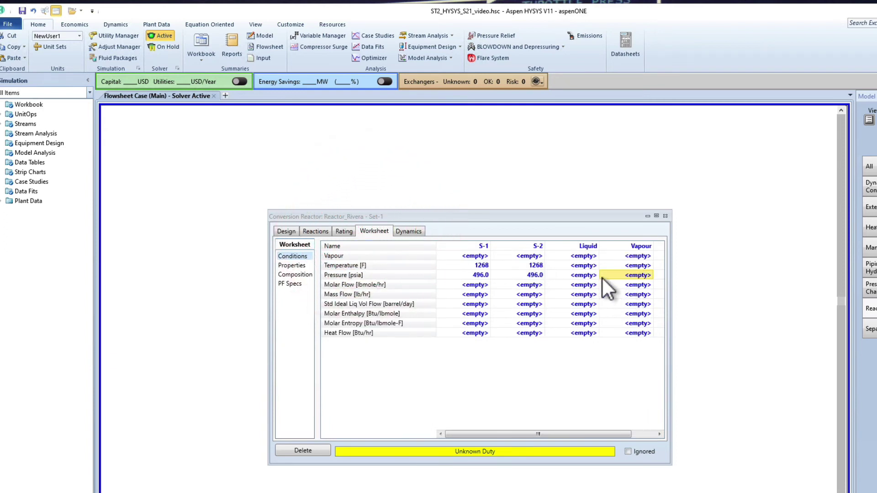
Set the reactor's Delta P to 0 psi and check the outlet stream pressures in its worksheet.
left_click(287, 231)
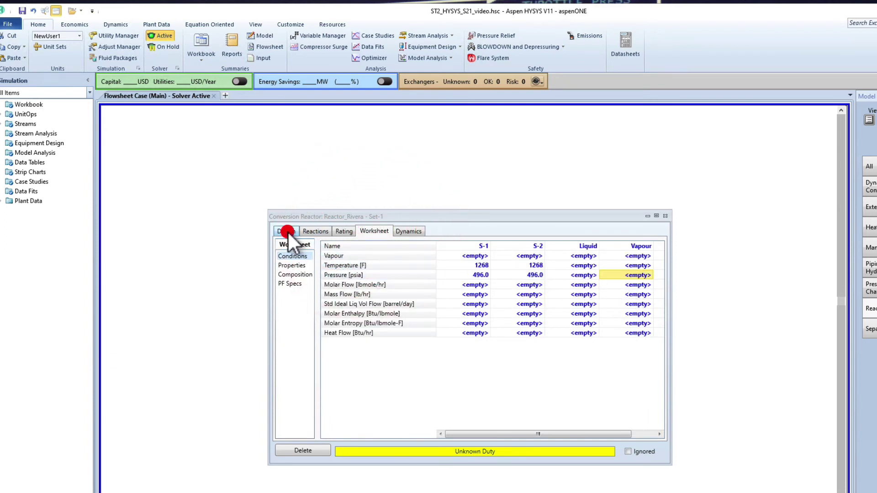
left_click(364, 346)
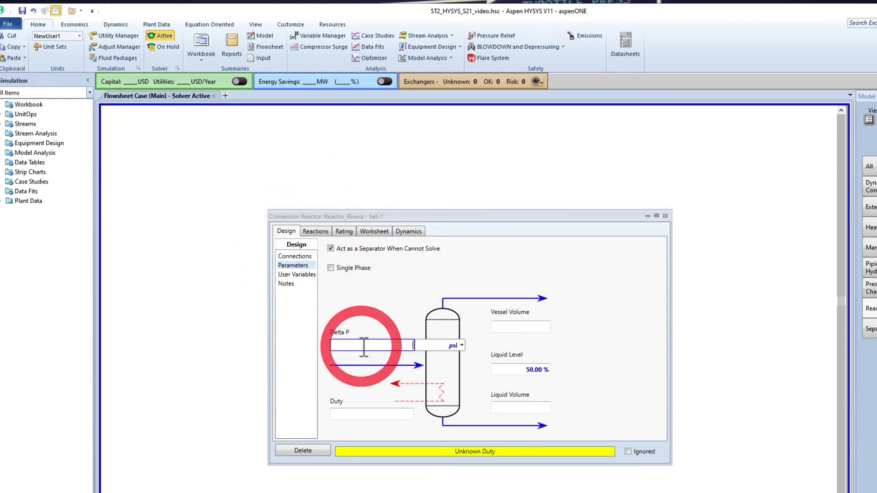
type("0")
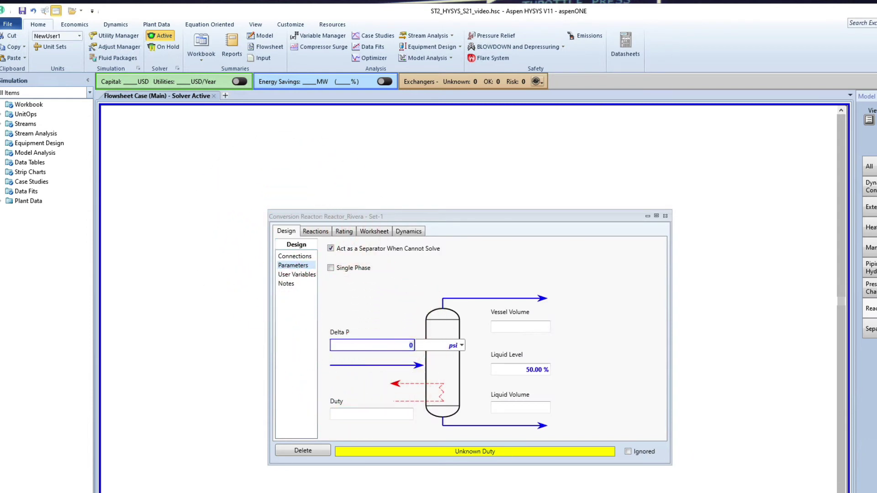
left_click(570, 354)
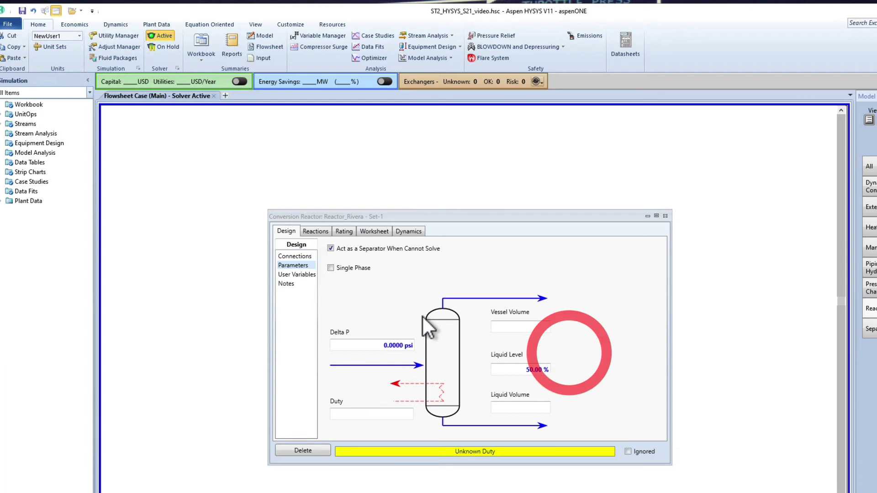
left_click(380, 228)
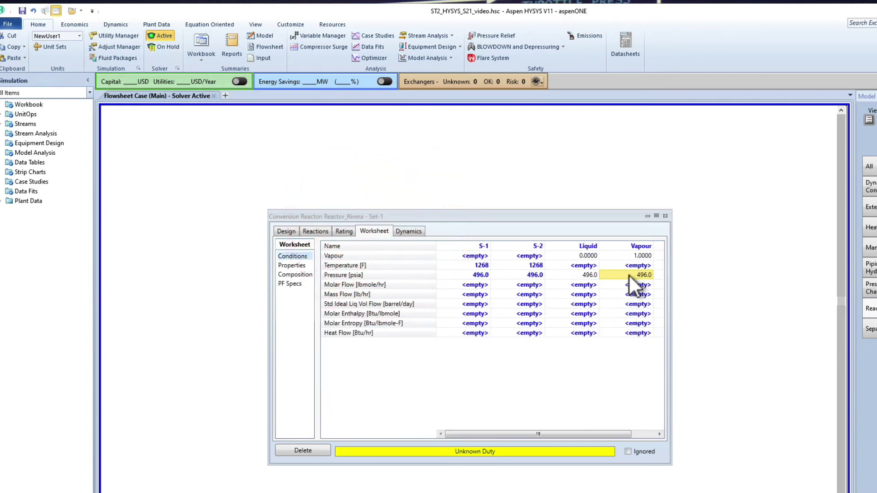
mouse_move(633, 280)
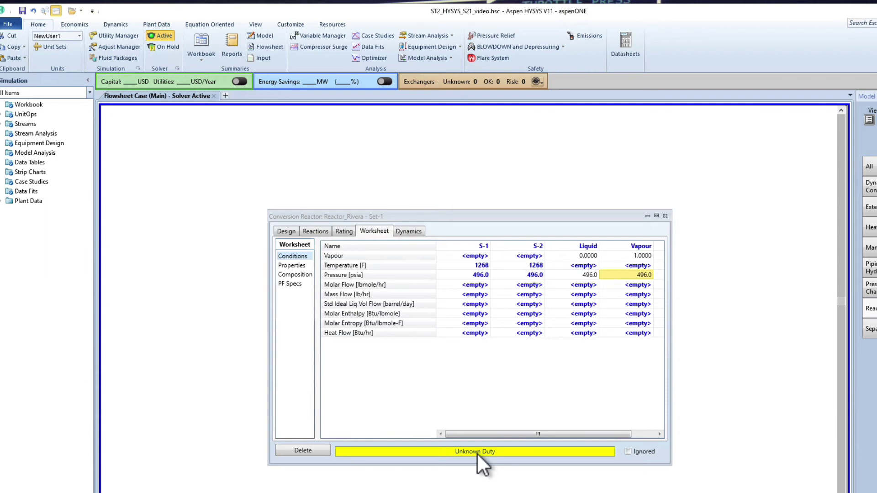
Set the Liquid outlet temperature to 1268 F in the reactor worksheet and check the Vapour outlet temperature.
left_click(585, 264)
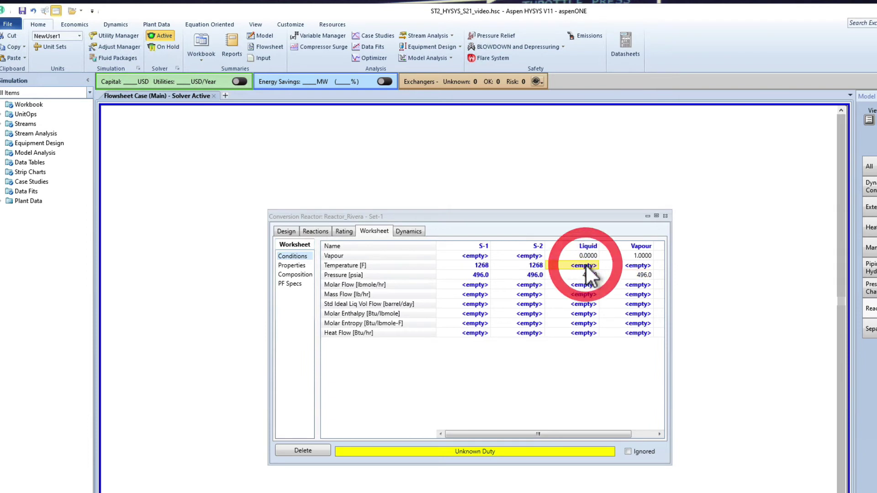
type("1268")
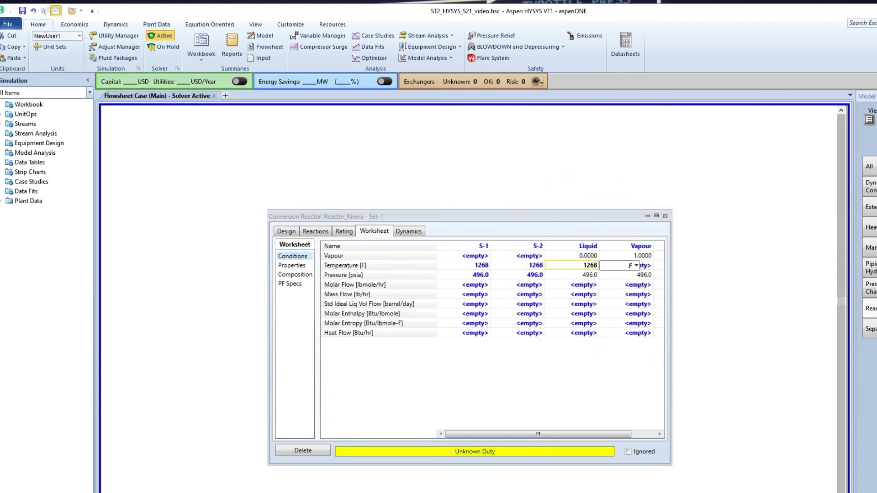
left_click(591, 273)
left_click(626, 264)
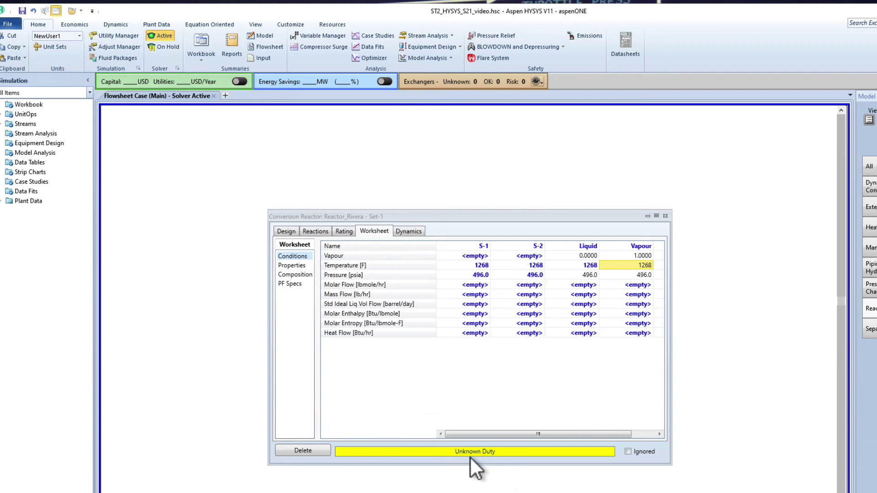
left_click(165, 34)
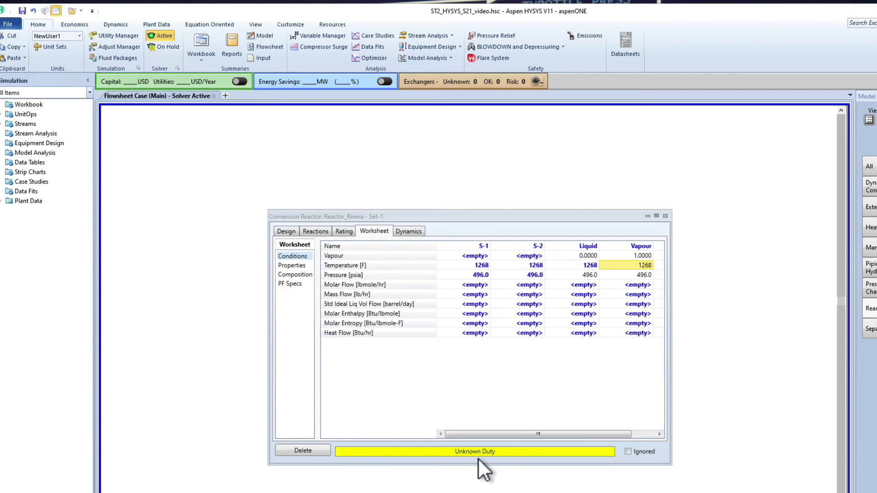
Close the reactor's property window and move stream S-1 up and away from S-2 on the flowsheet.
left_click(665, 216)
left_click(439, 215)
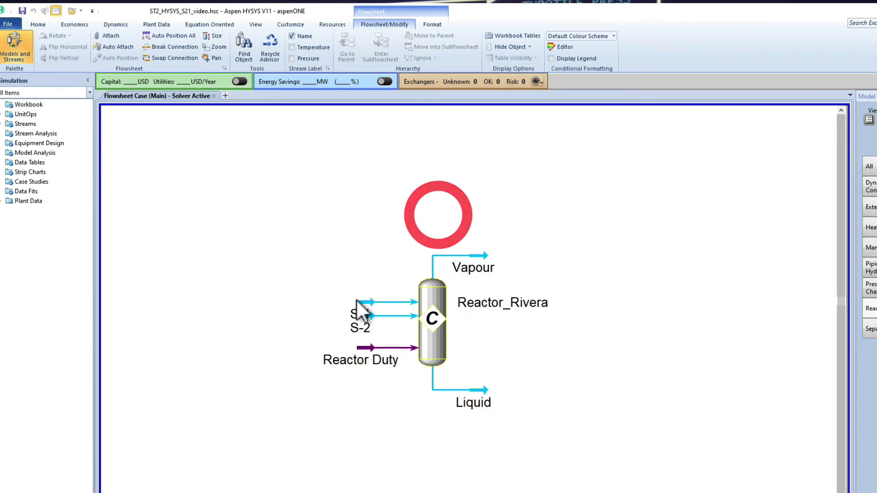
left_click(337, 284)
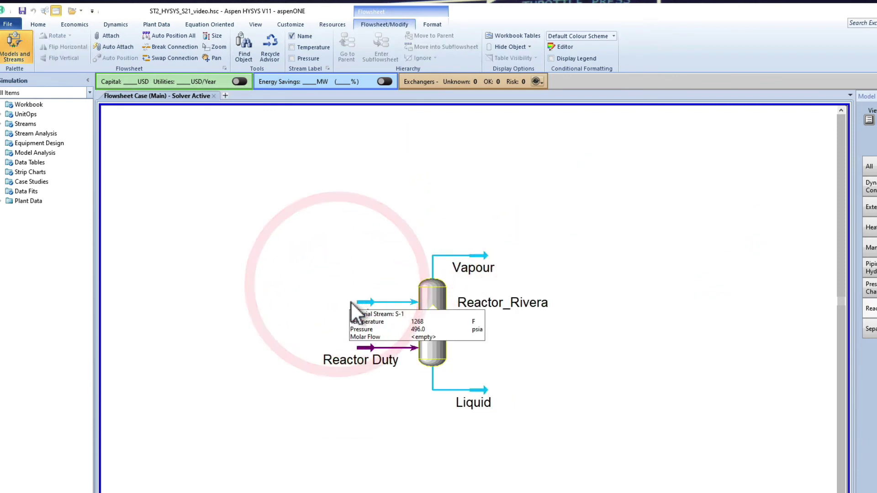
left_click_drag(383, 309, 344, 285)
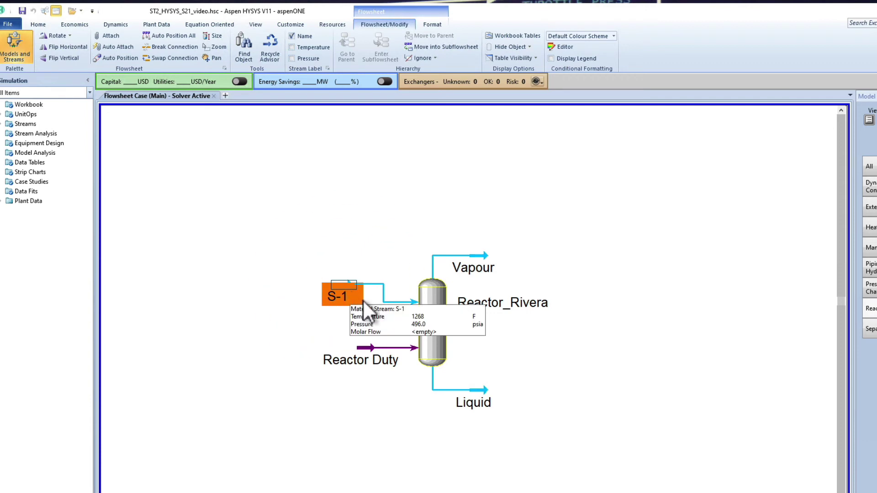
View stream S-1's conditions from the flowsheet and again from the reactor worksheet.
double_click(351, 285)
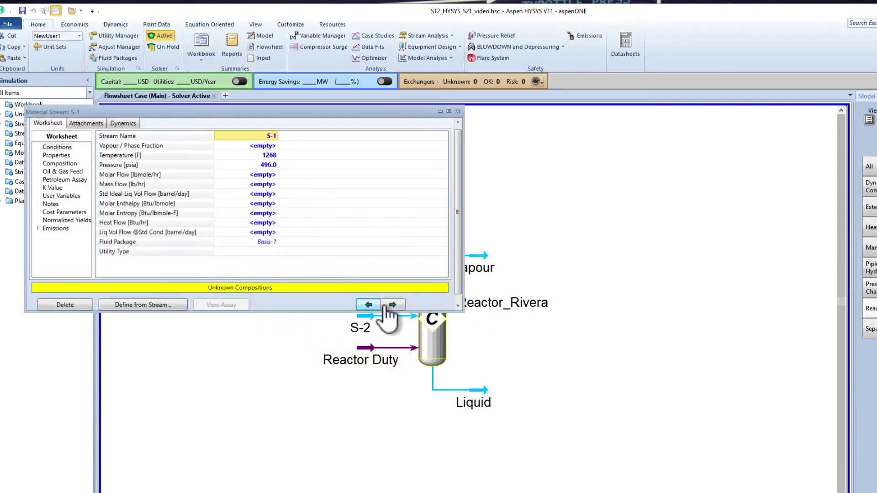
left_click(457, 112)
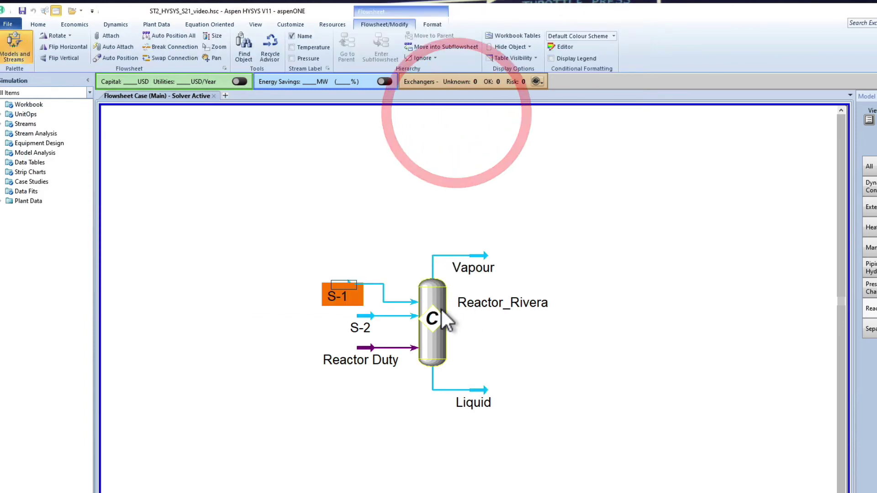
double_click(441, 309)
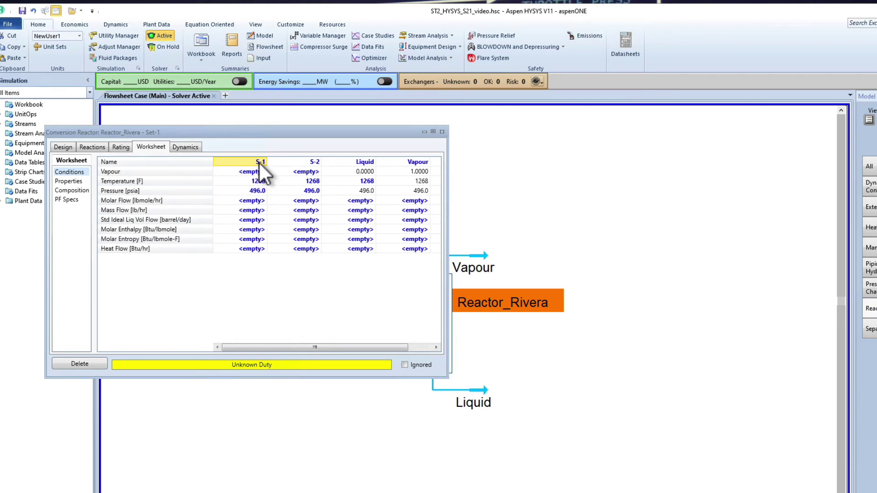
double_click(258, 161)
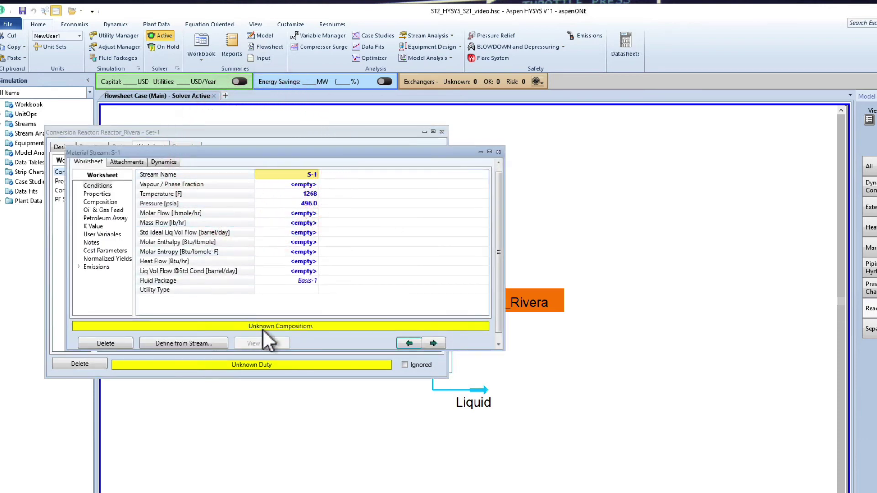
left_click_drag(248, 154, 525, 259)
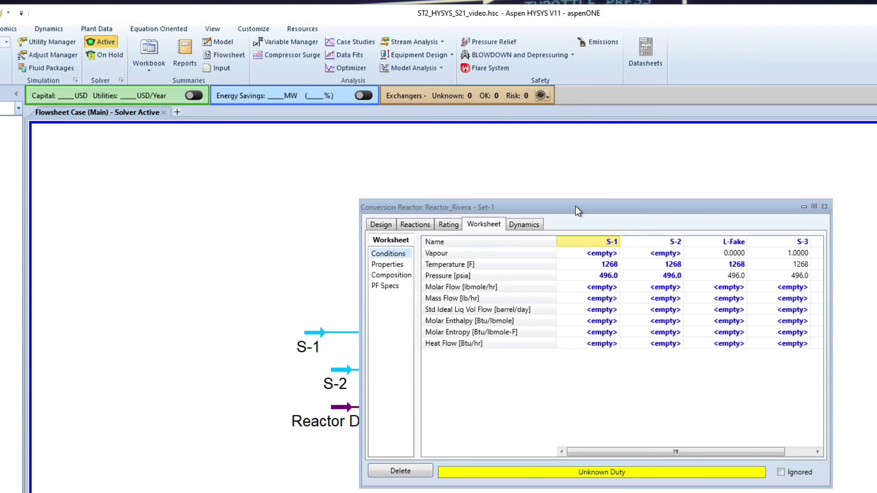
Set the mass flow of inlet streams S-1 and S-2 to 100 lb/hr in the reactor worksheet.
left_click(537, 202)
left_click(594, 288)
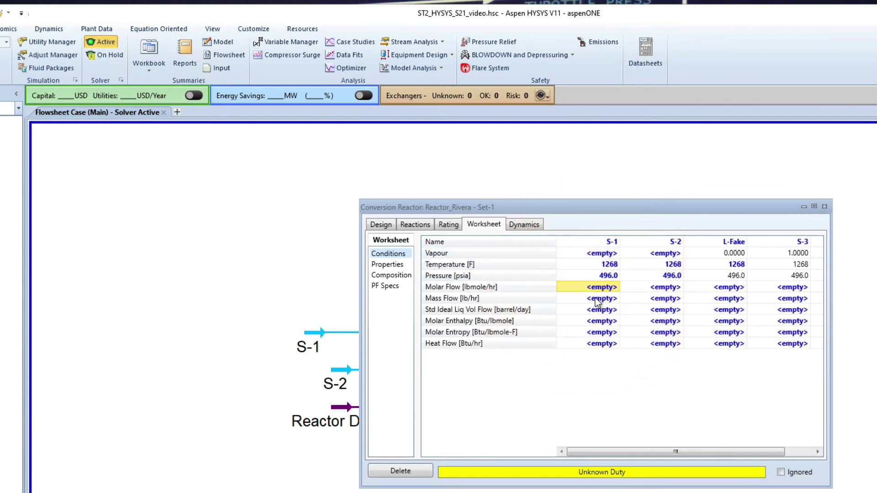
left_click(595, 300)
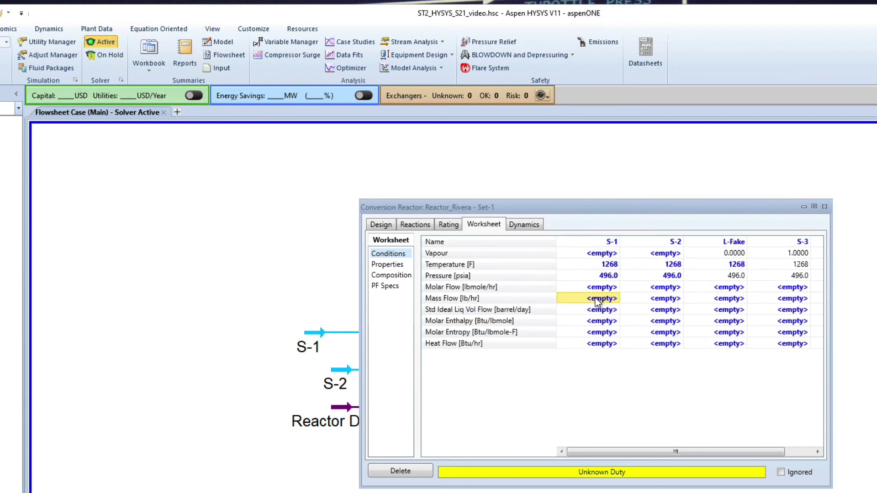
type("100")
key("Return")
left_click(659, 301)
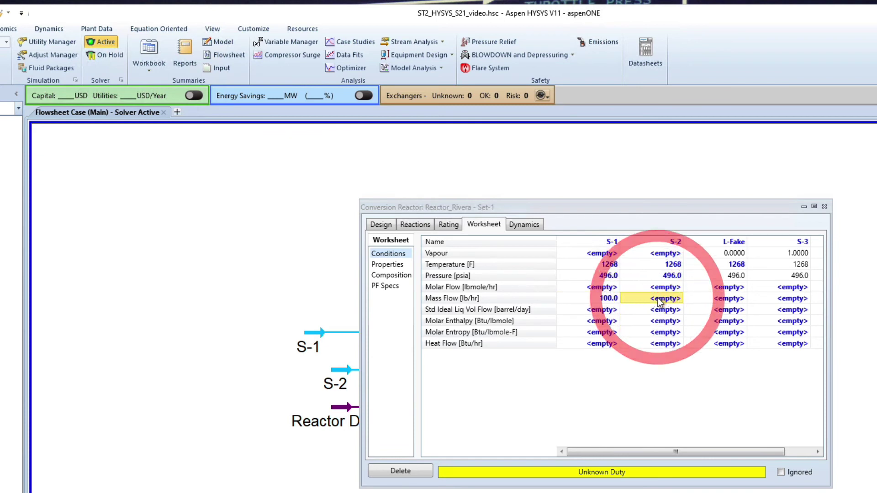
type("100")
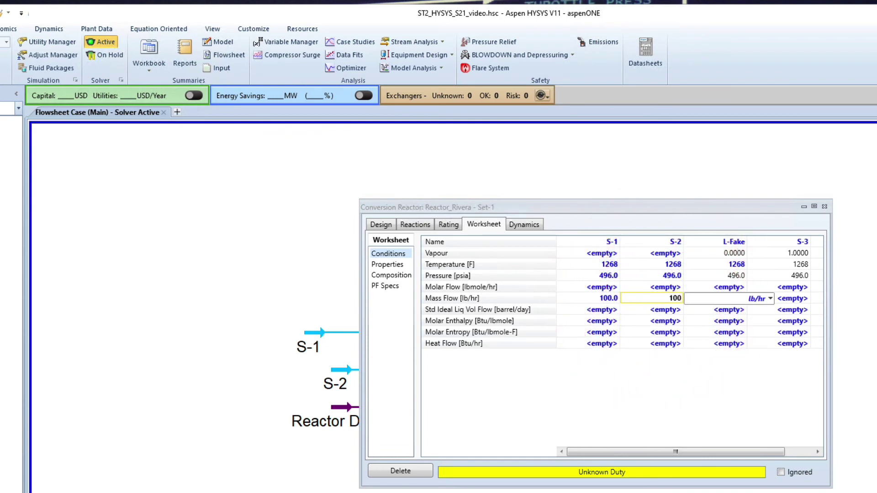
key("Return")
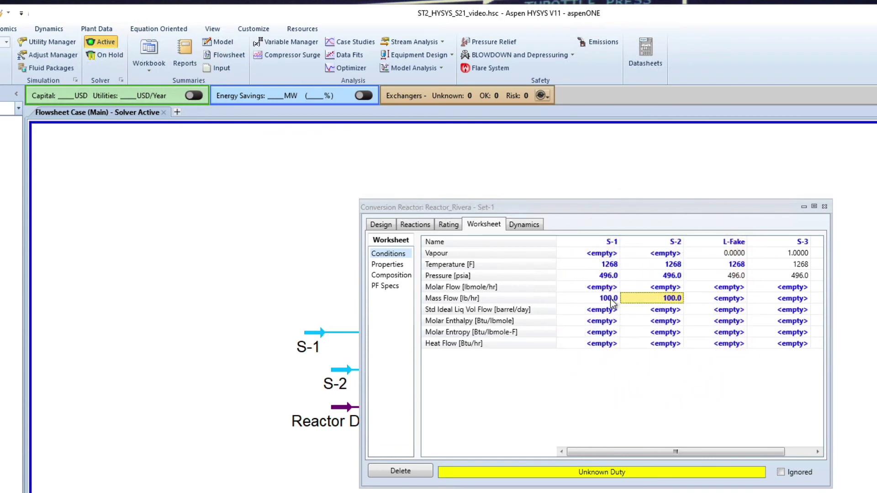
Open inlet stream S-1 from the reactor worksheet and set its composition to a Hydrogen mole fraction of 1.
left_click_drag(460, 207, 493, 210)
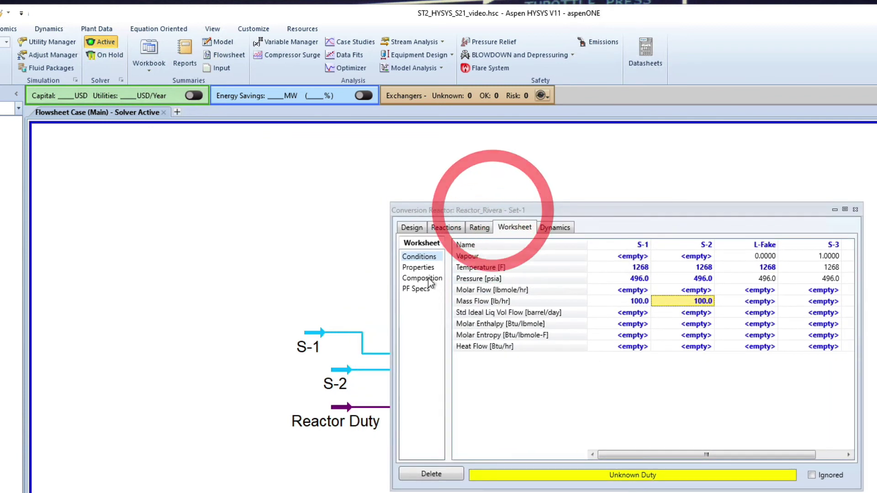
left_click(643, 246)
left_click(642, 247)
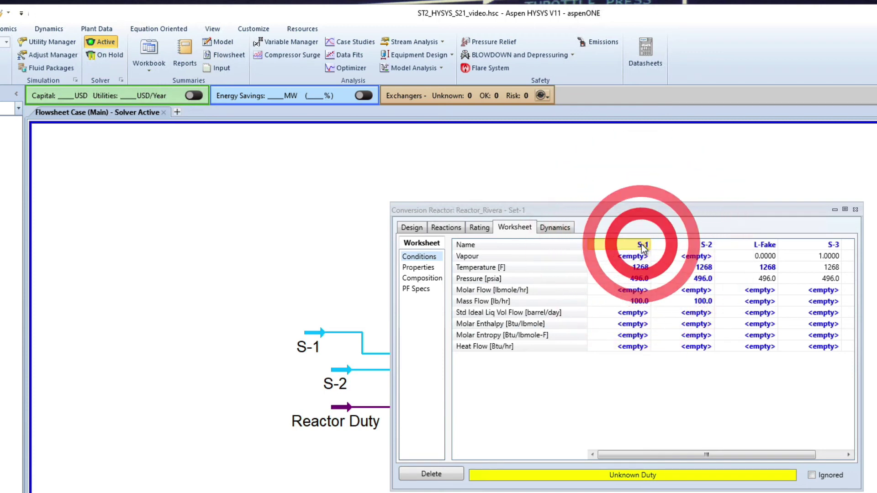
left_click_drag(154, 128, 478, 226)
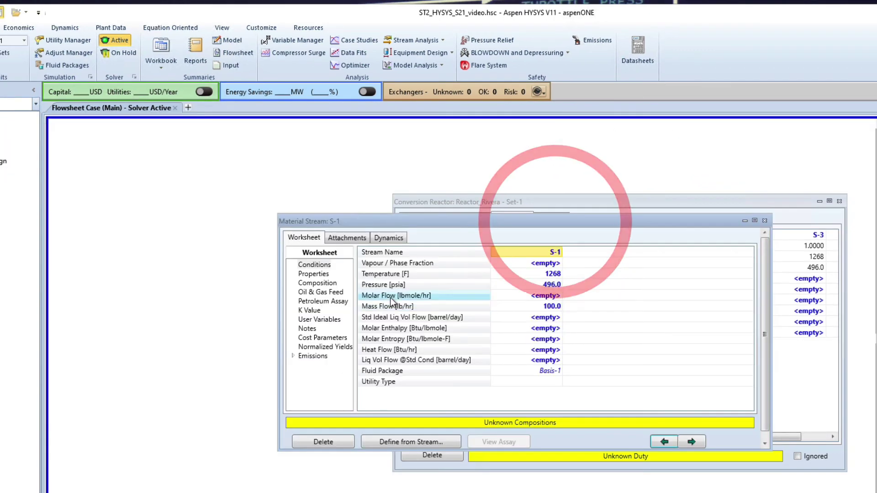
left_click(318, 283)
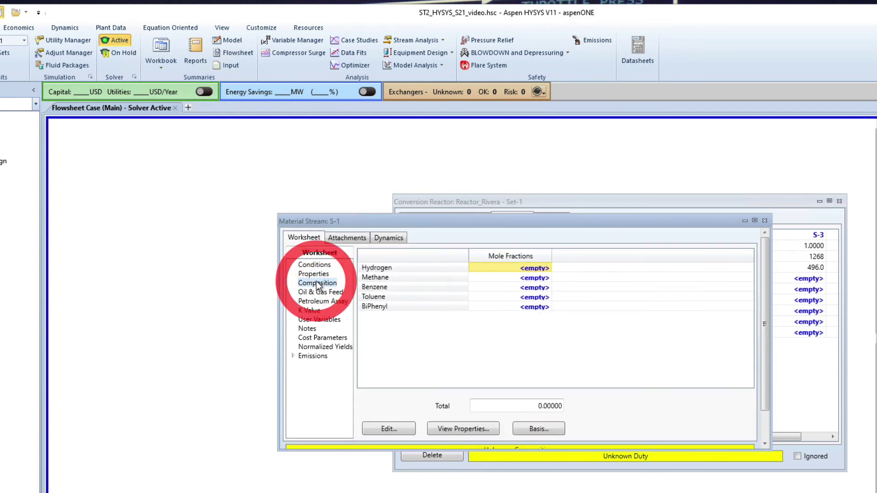
left_click(530, 268)
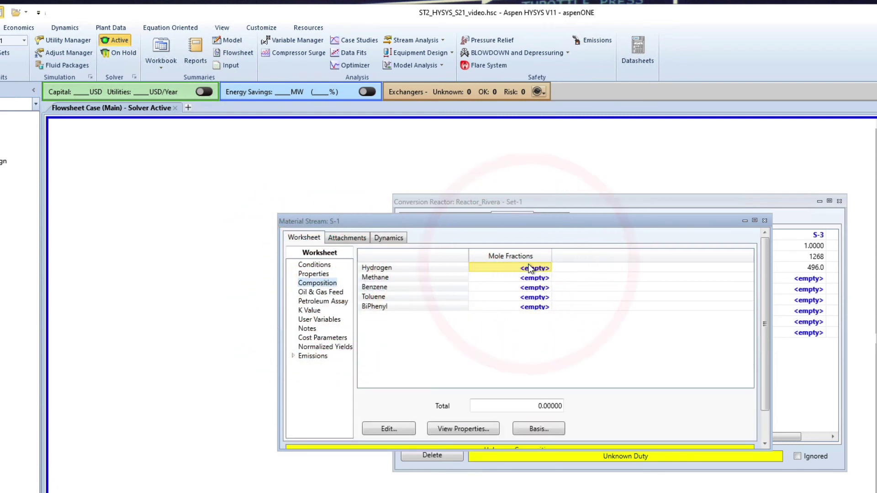
type("1")
key("Return")
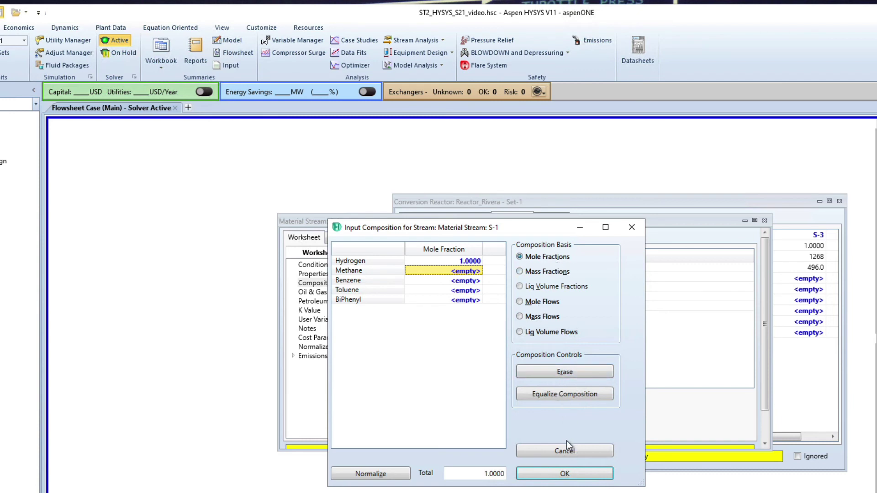
left_click(566, 475)
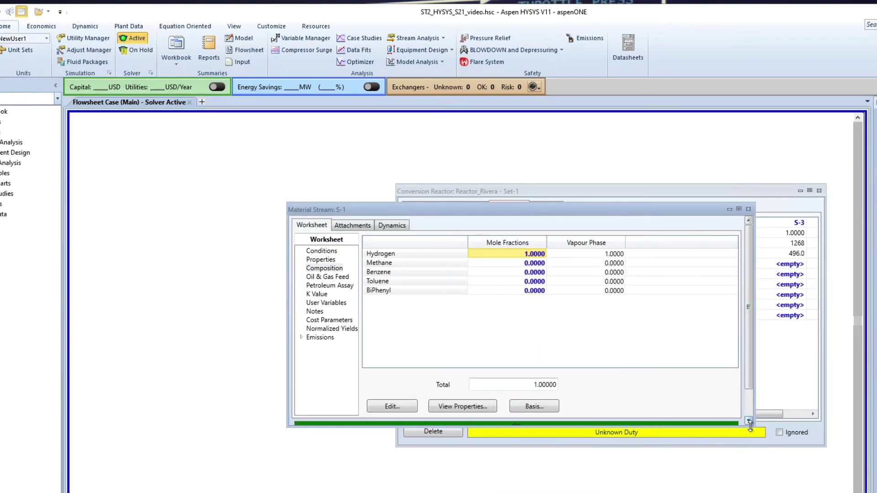
Enlarge stream S-1's window to check its status, close it and view S-1's conditions on the flowsheet.
left_click_drag(749, 427, 749, 485)
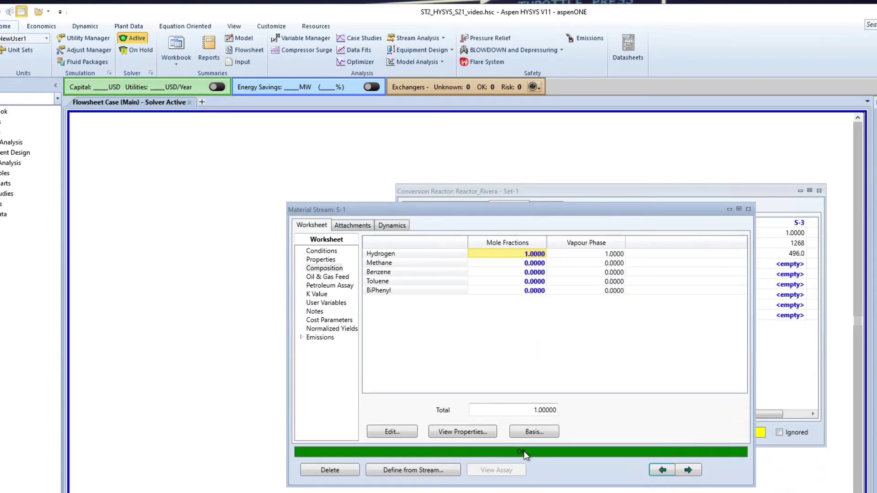
left_click(749, 209)
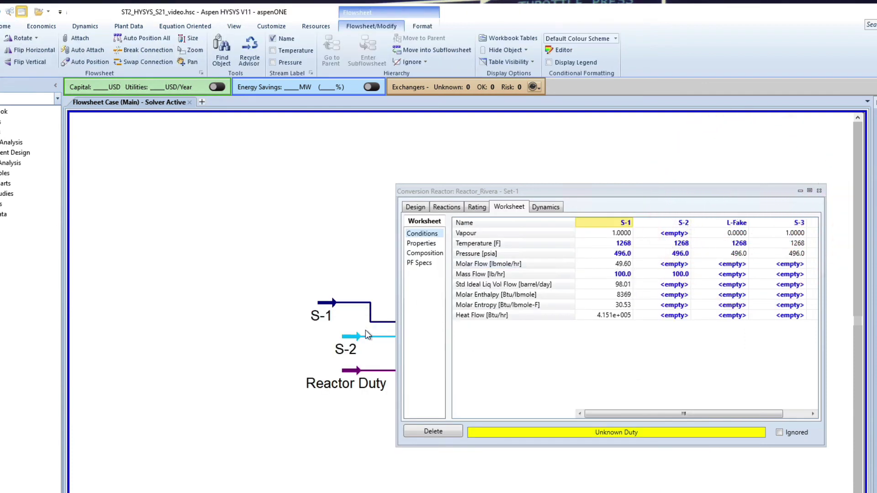
mouse_move(338, 307)
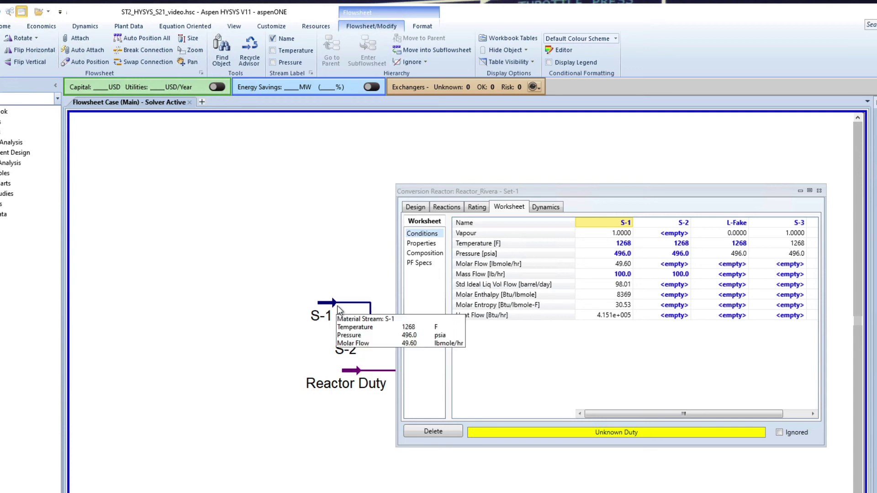
Open inlet stream S-2 from the reactor worksheet, set its Toluene mole fraction to 1 and close the stream window.
left_click(678, 222)
double_click(679, 222)
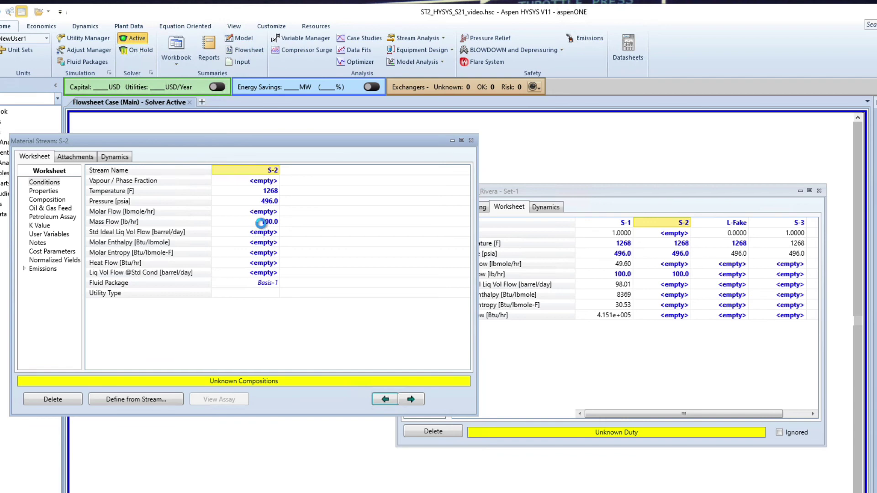
left_click_drag(216, 140, 391, 186)
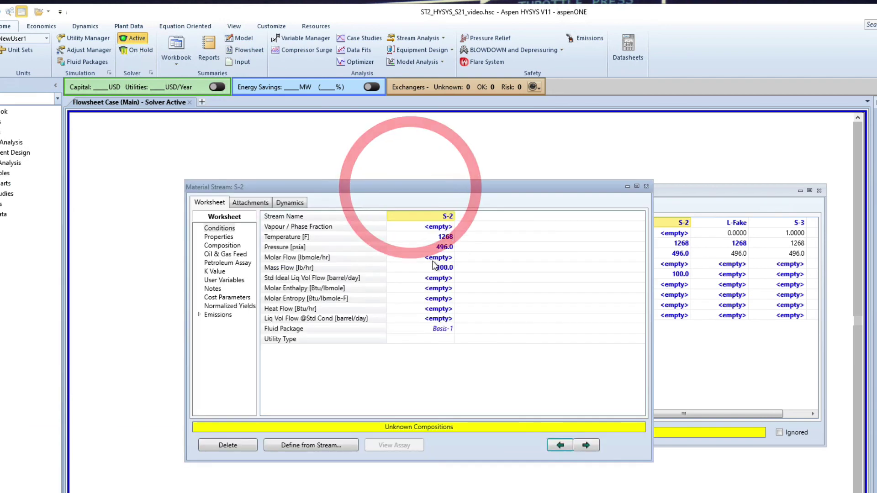
left_click(230, 246)
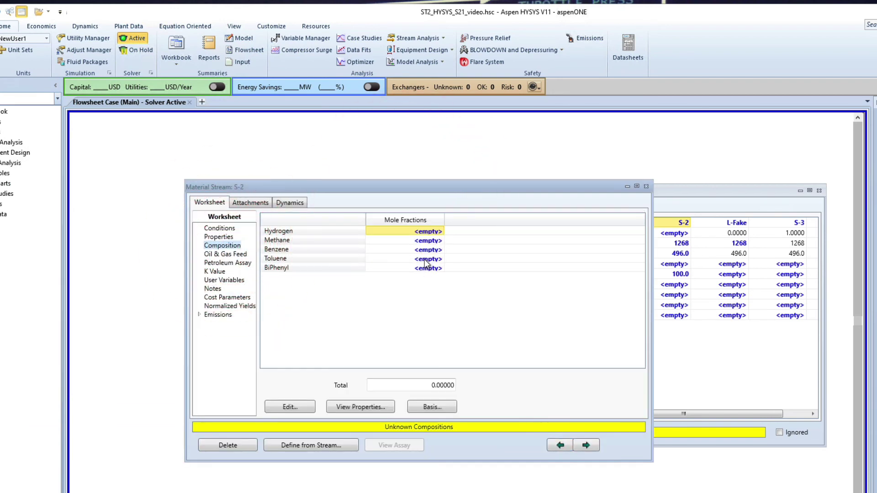
left_click(424, 261)
type("1")
key("Return")
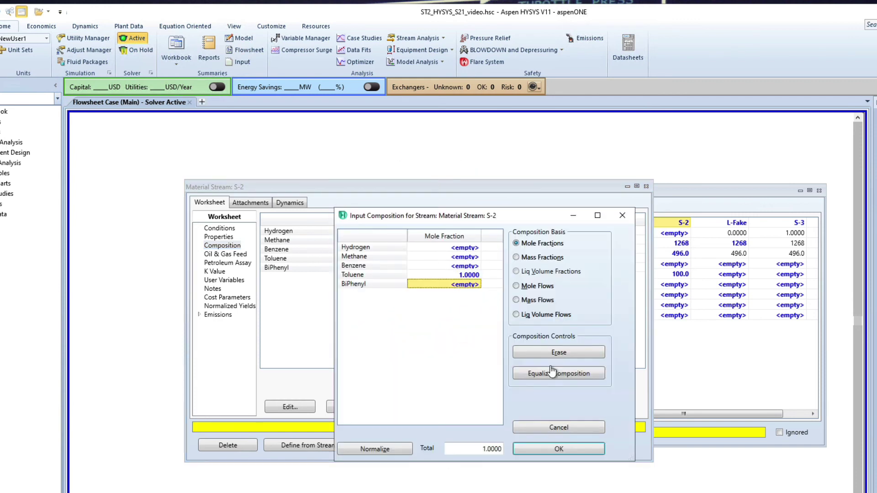
left_click(553, 449)
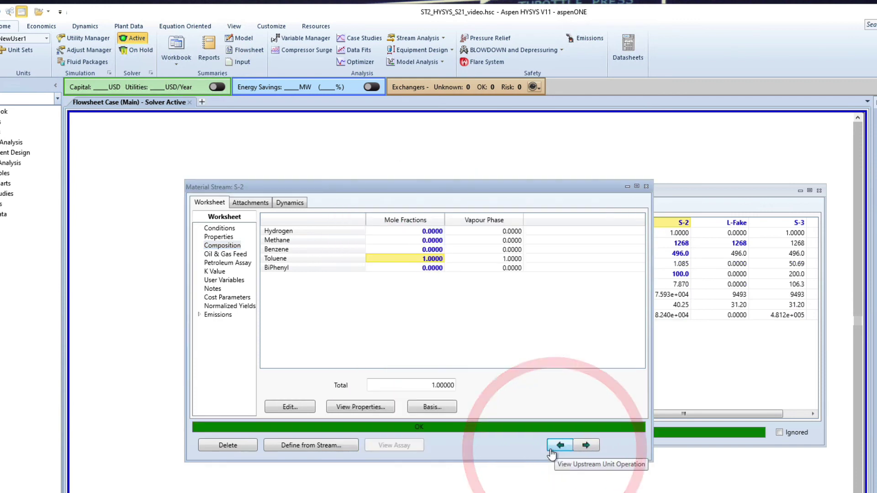
left_click(646, 187)
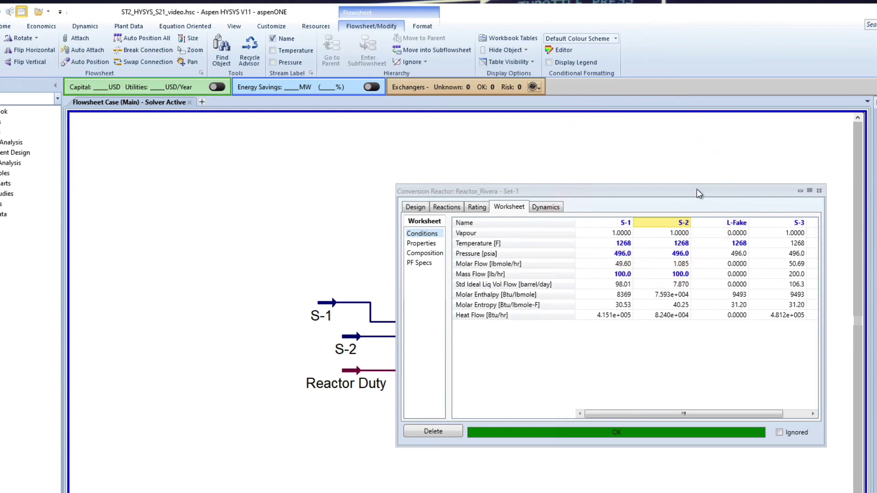
Close the reactor window to view the flowsheet, reopen the reactor and examine the L-Fake outlet's conditions in its worksheet.
left_click(819, 190)
left_click(469, 386)
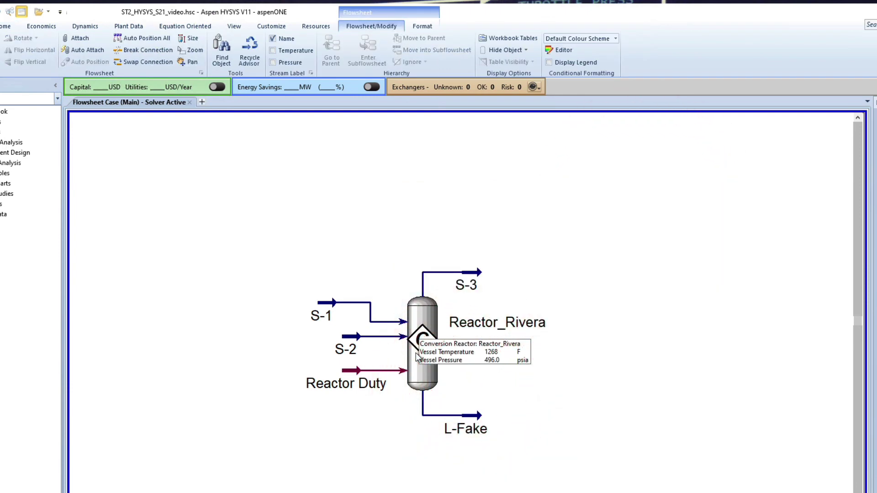
double_click(417, 358)
left_click(369, 193)
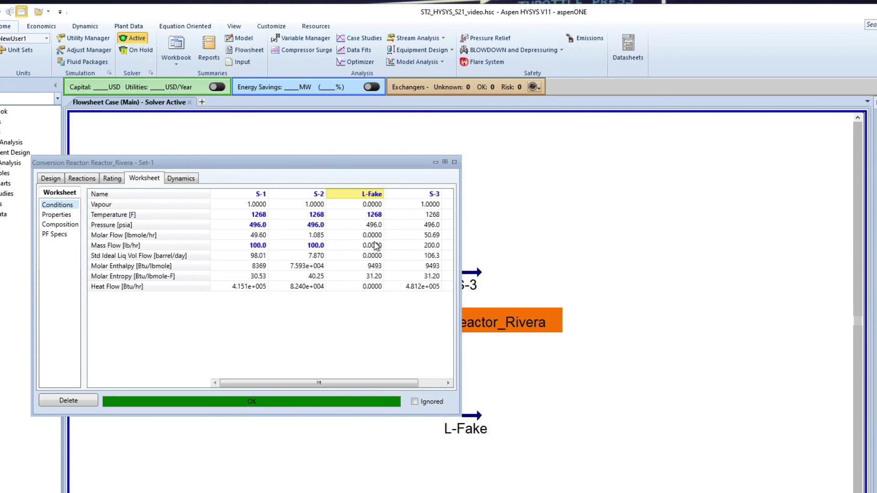
mouse_move(377, 238)
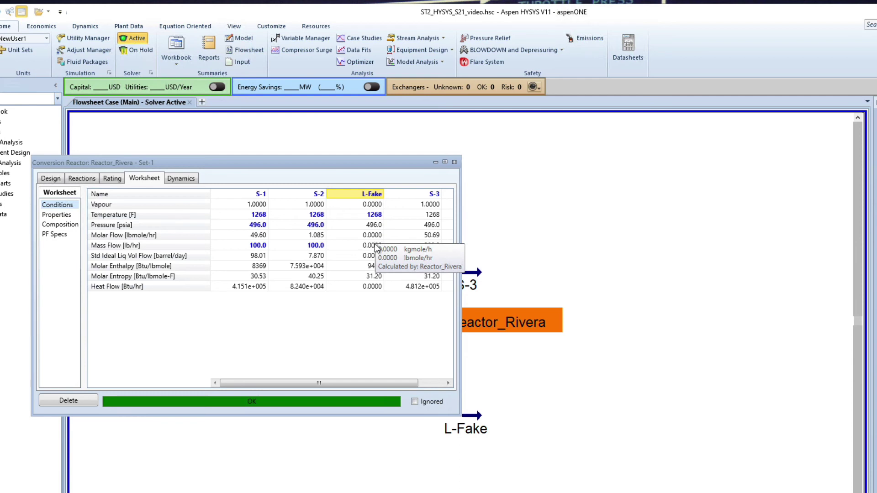
mouse_move(371, 264)
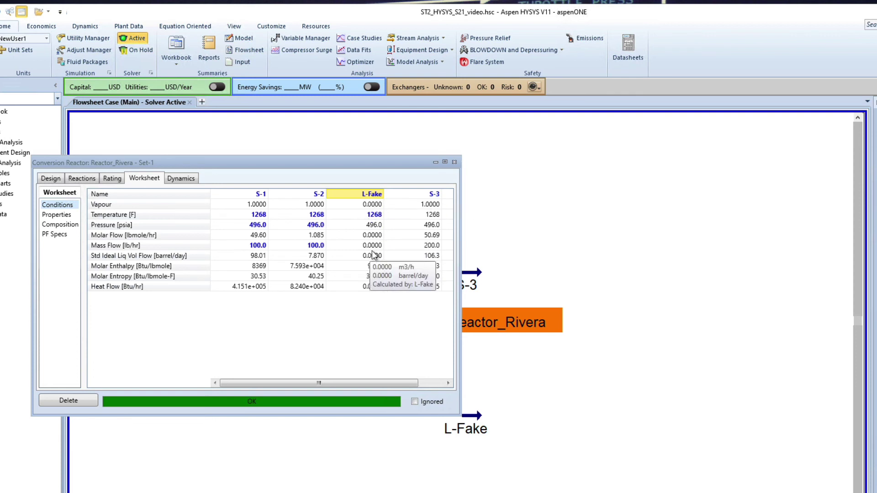
Re-enter S-3 as the vapour outlet stream's name in the reactor worksheet and return to the flowsheet.
left_click(433, 195)
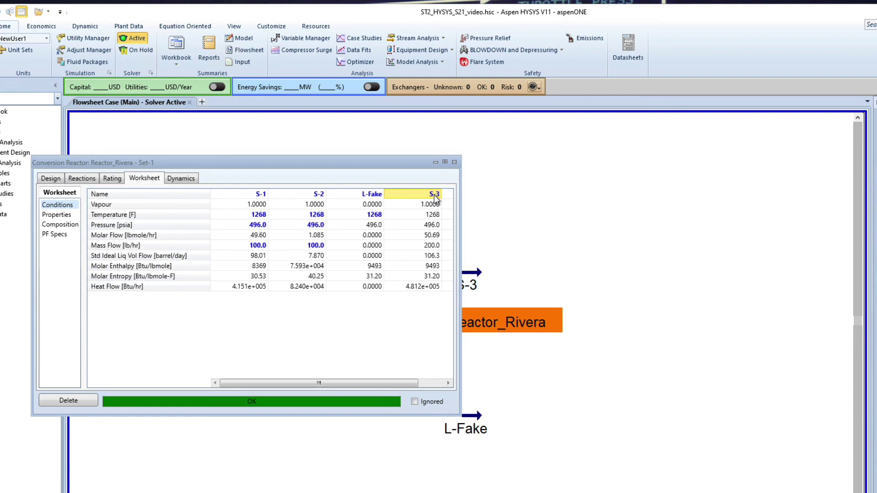
double_click(433, 194)
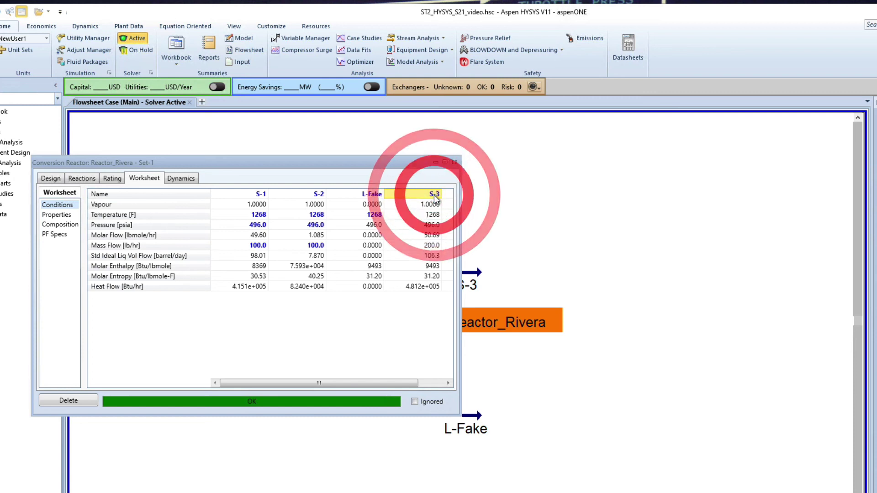
left_click(426, 99)
left_click(431, 194)
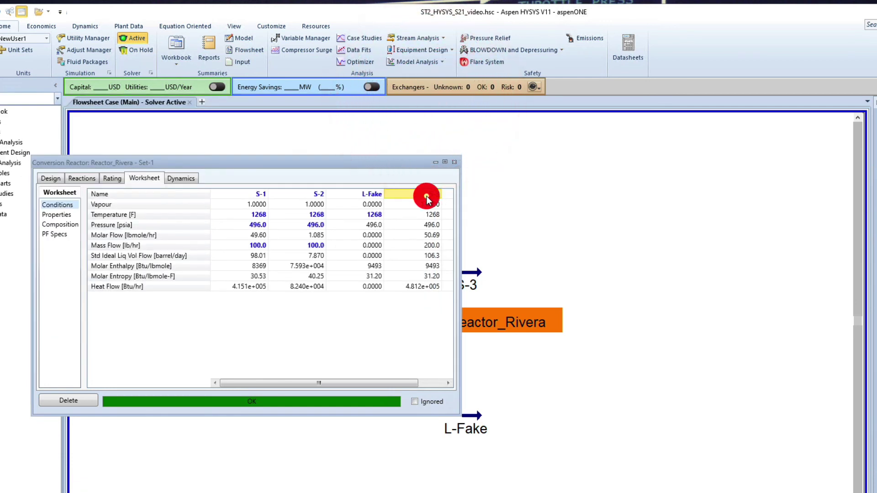
type("S")
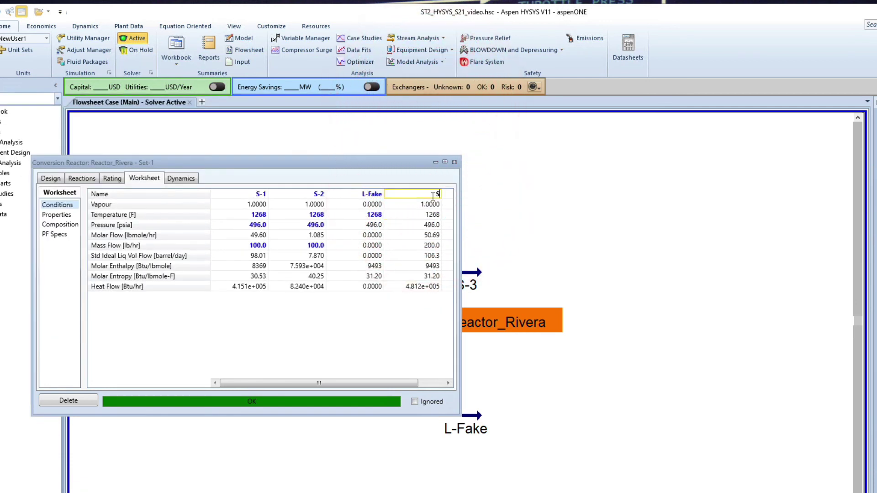
type("-3")
key("Return")
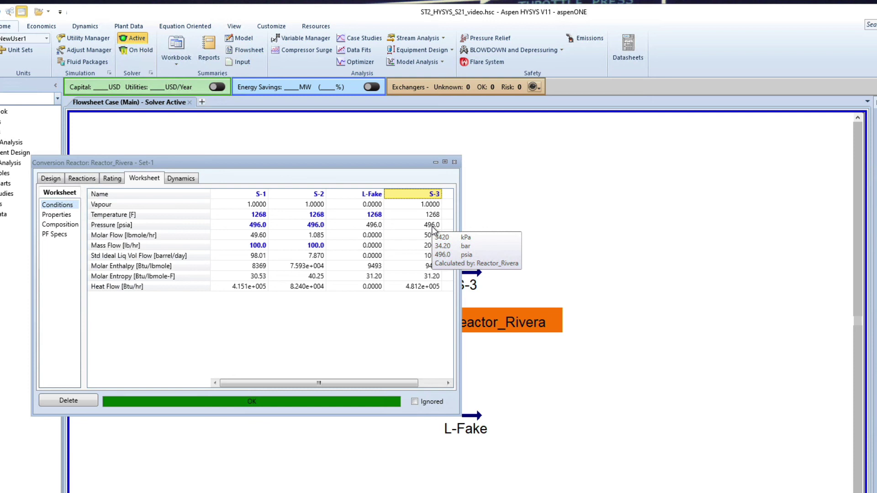
left_click(537, 220)
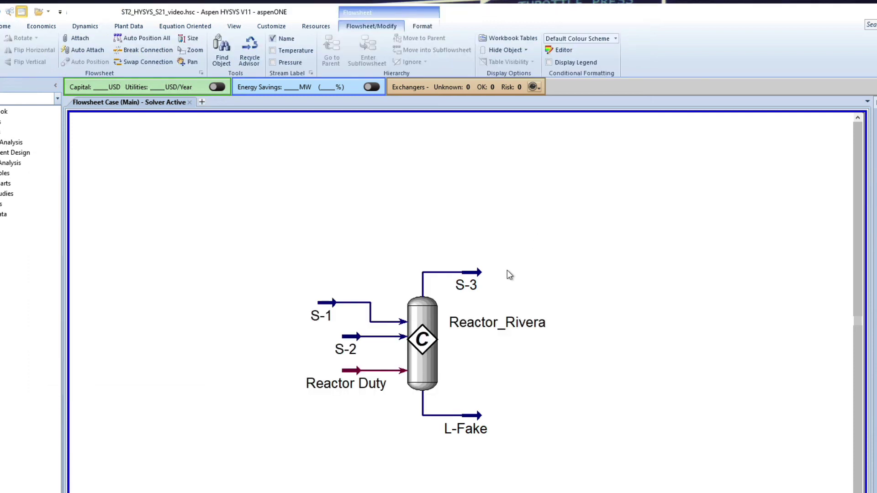
Open outlet stream S-3 from the flowsheet and examine its composition and conditions.
mouse_move(490, 274)
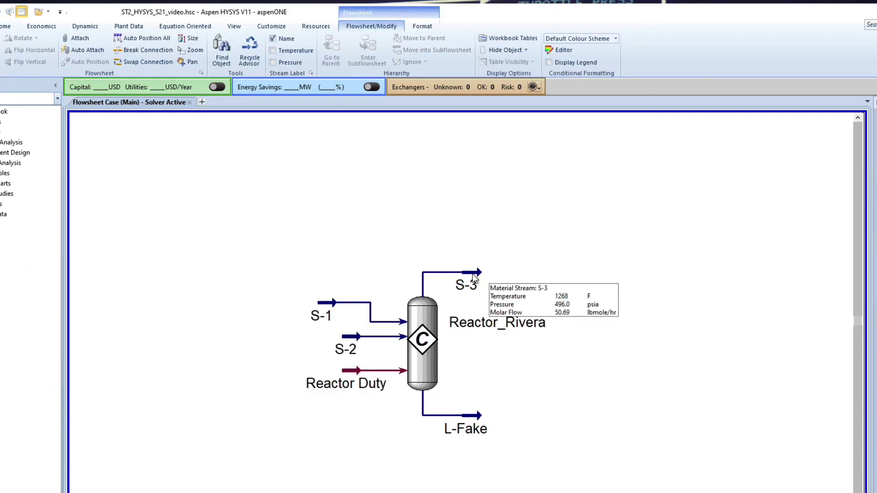
double_click(472, 273)
left_click_drag(239, 119, 508, 143)
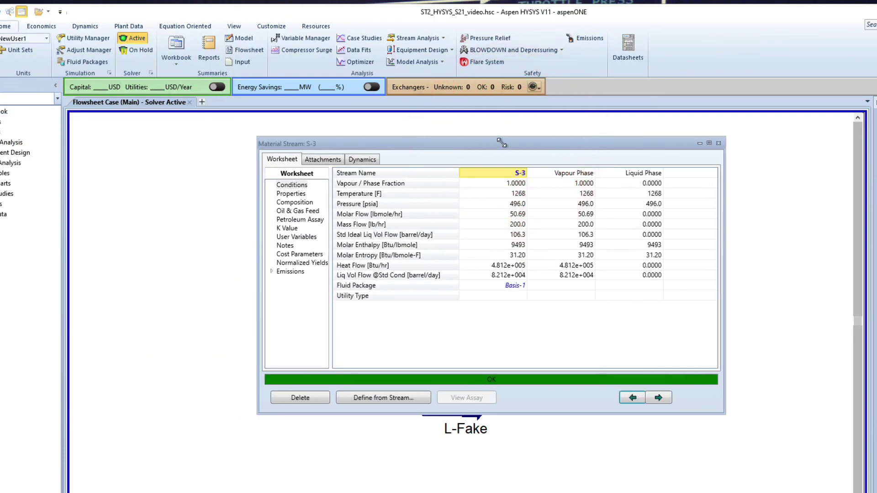
left_click(295, 202)
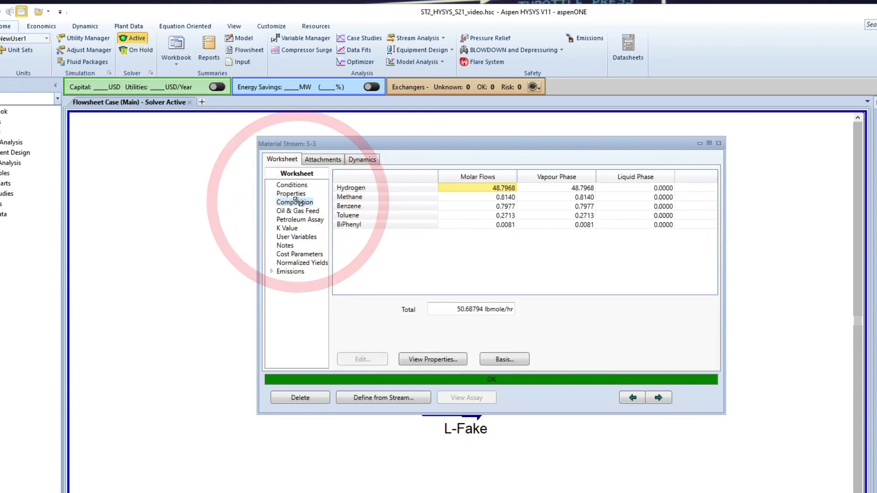
left_click(291, 185)
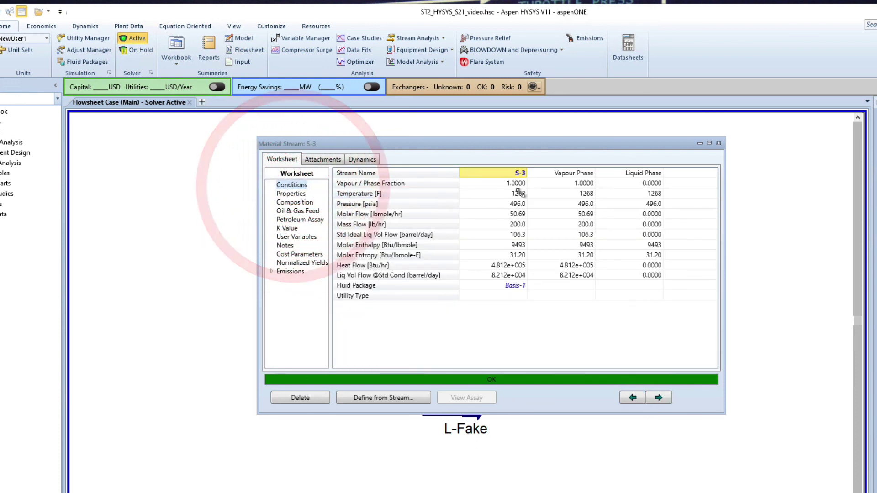
Show stream S-3's composition with the compositional basis set to Mole Fractions.
left_click(295, 202)
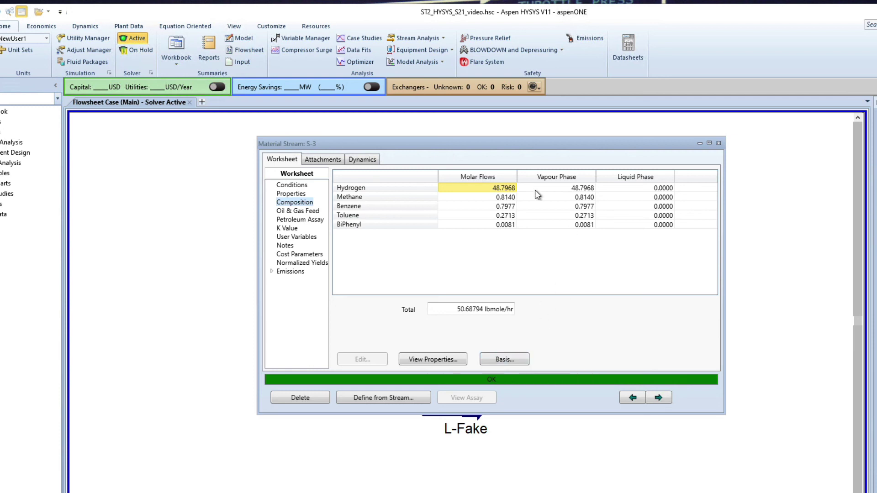
left_click(503, 358)
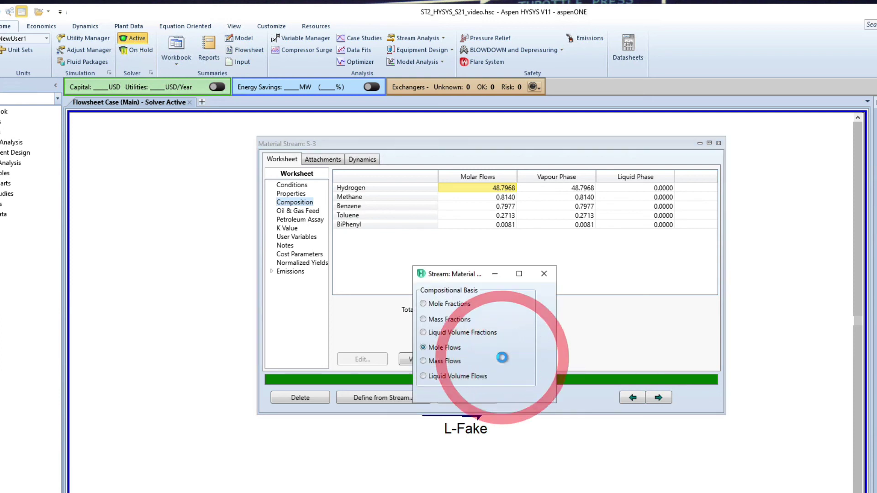
left_click(424, 304)
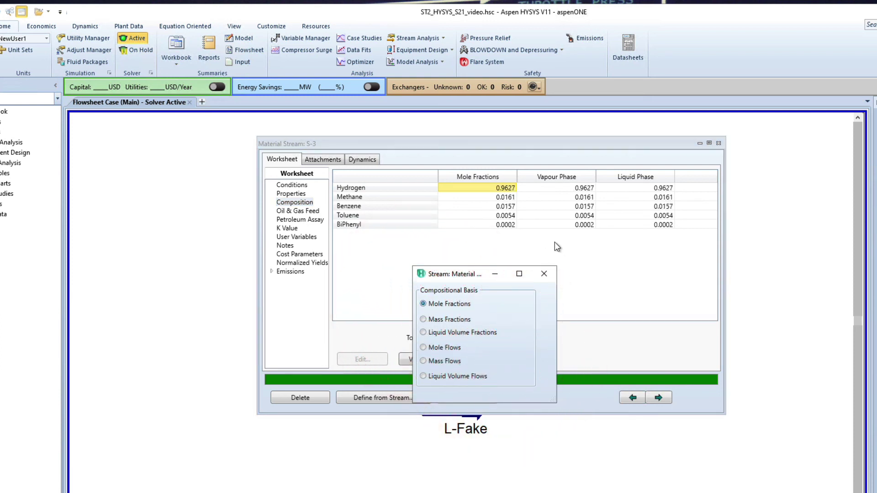